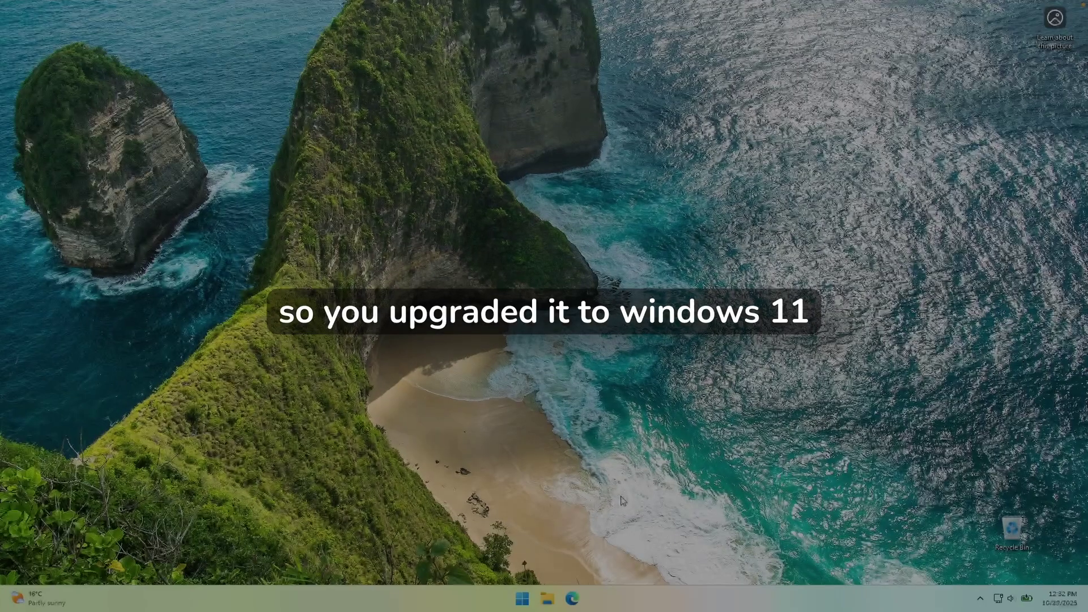
left_click(522, 599)
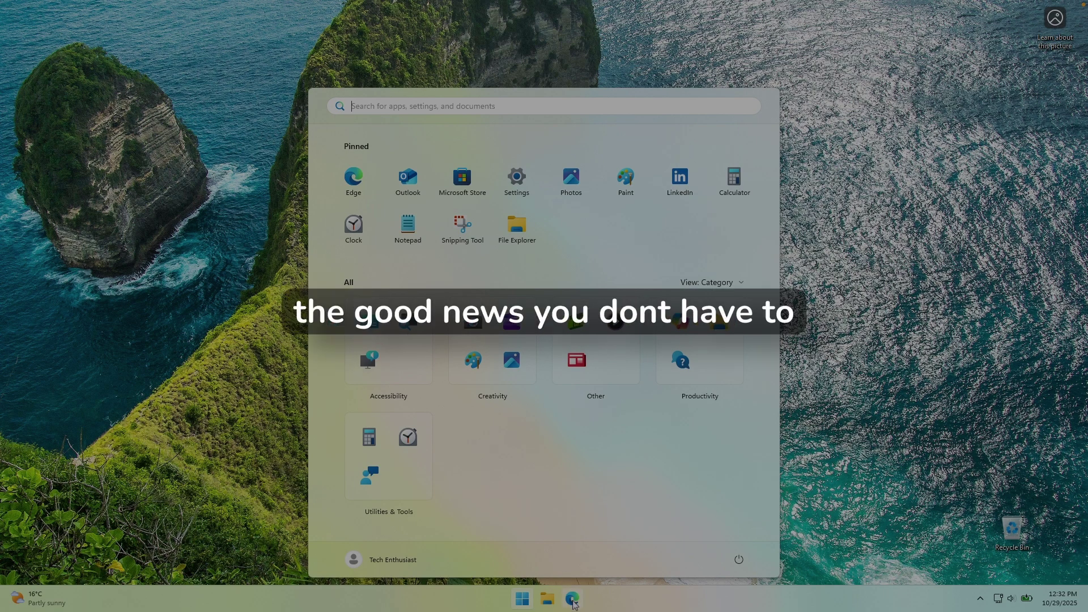
left_click_drag(573, 599, 547, 605)
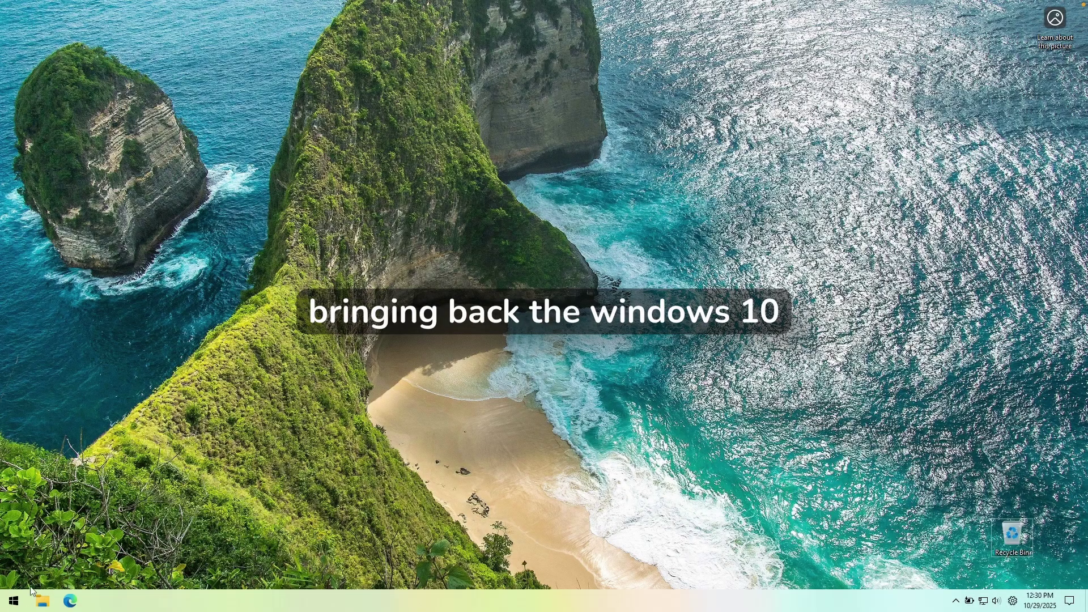
left_click(15, 602)
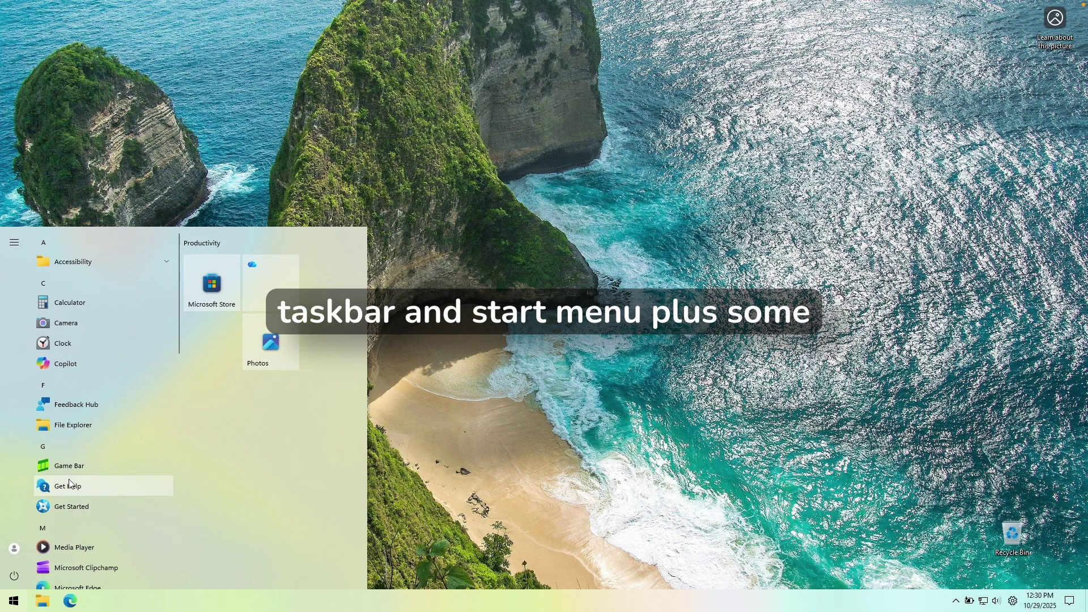
scroll(68, 470, "down", 10)
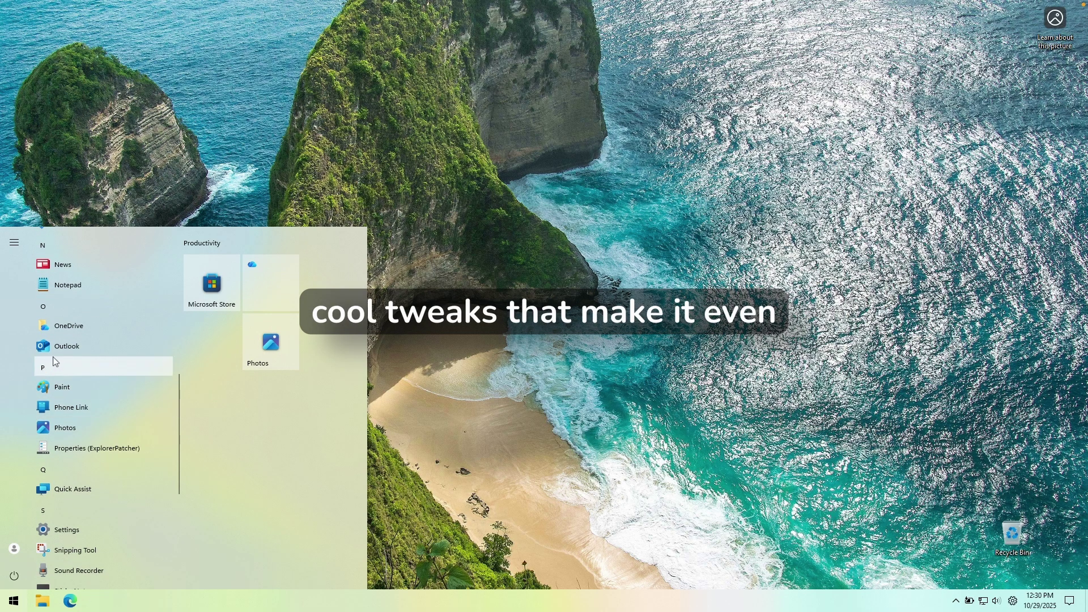
left_click(15, 244)
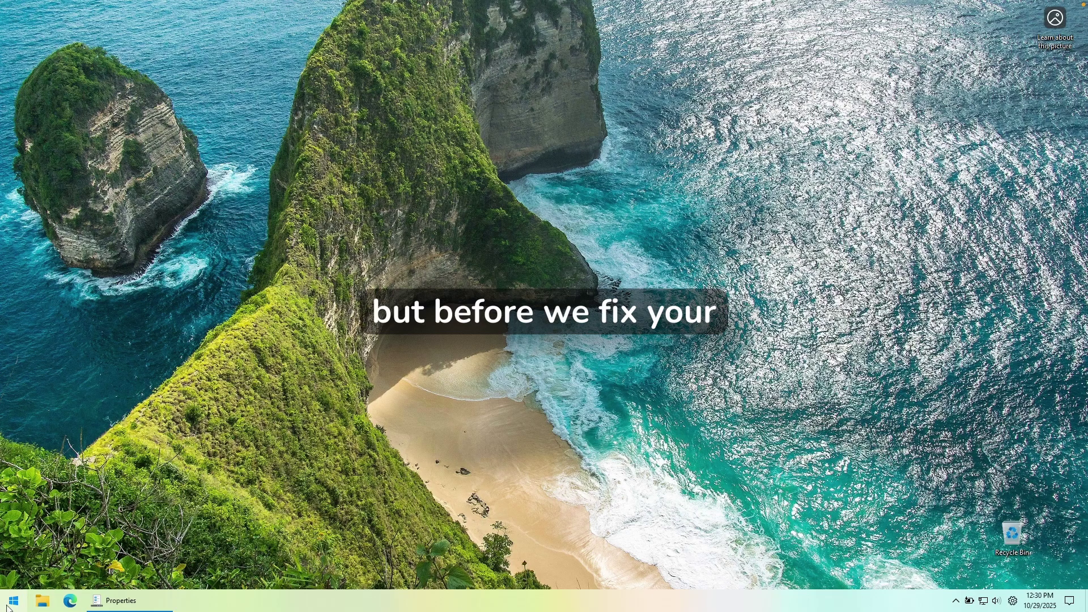
key("super")
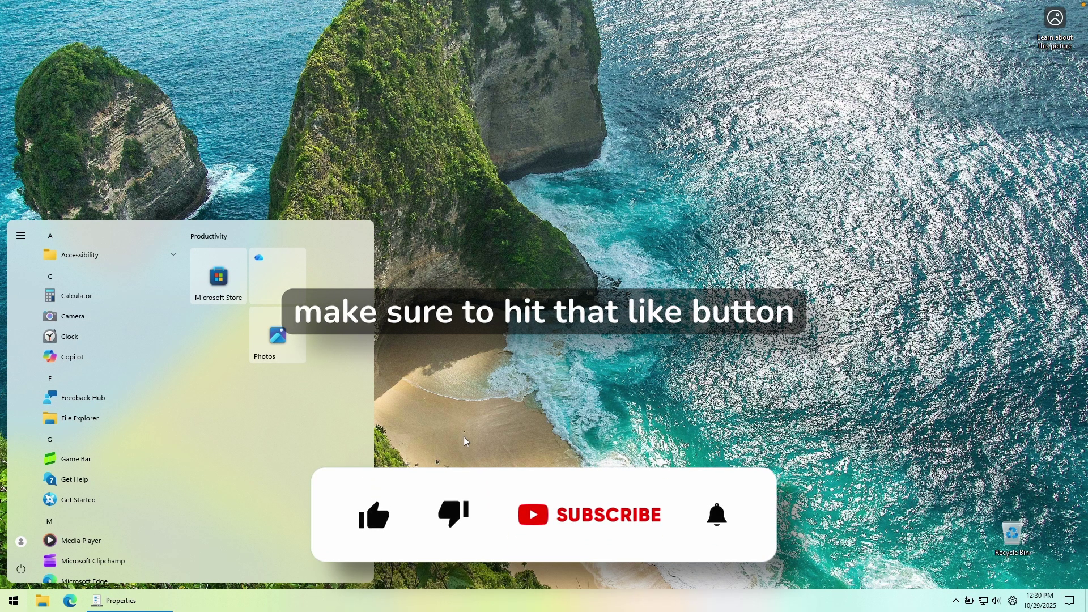
scroll(85, 452, "down", 3)
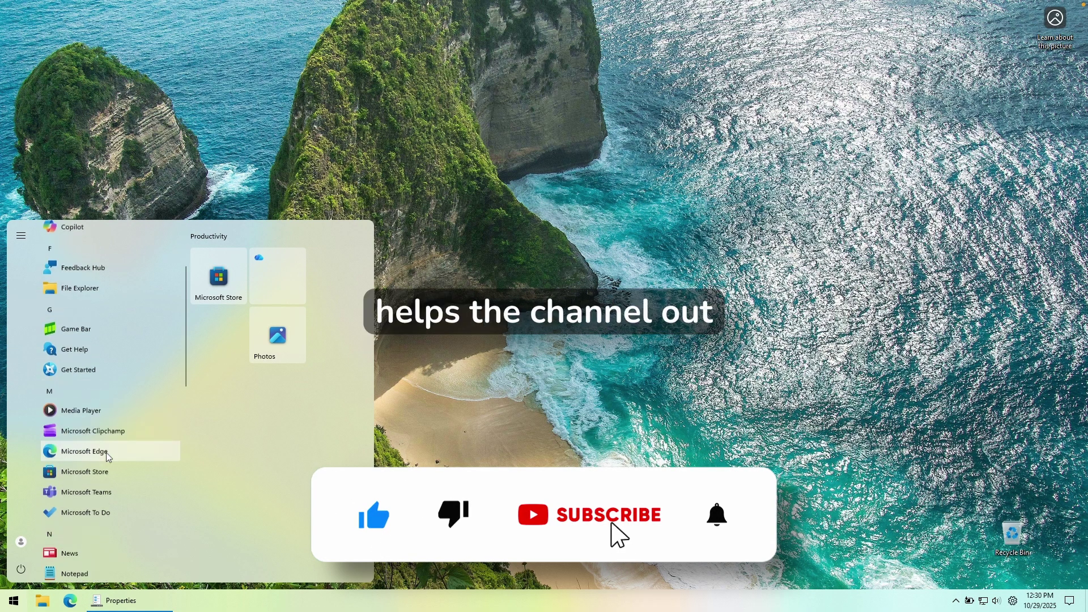
left_click(19, 596)
left_click(19, 599)
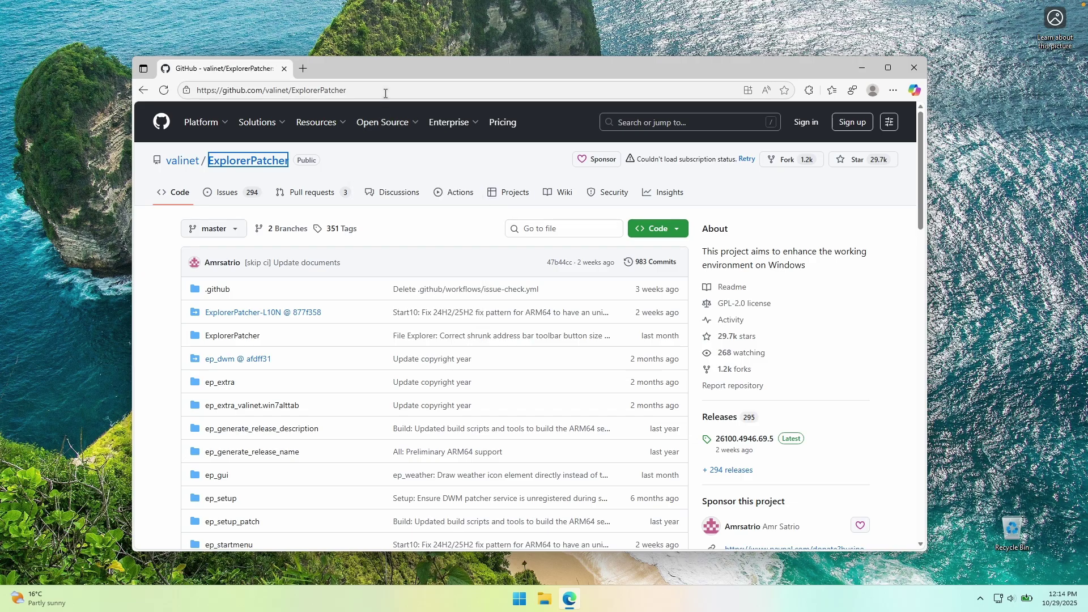
Step: Examine the ExplorerPatcher GitHub repository and its README sections on setup, uninstalling and updating, and check the current Start menu layout
mouse_move(449, 122)
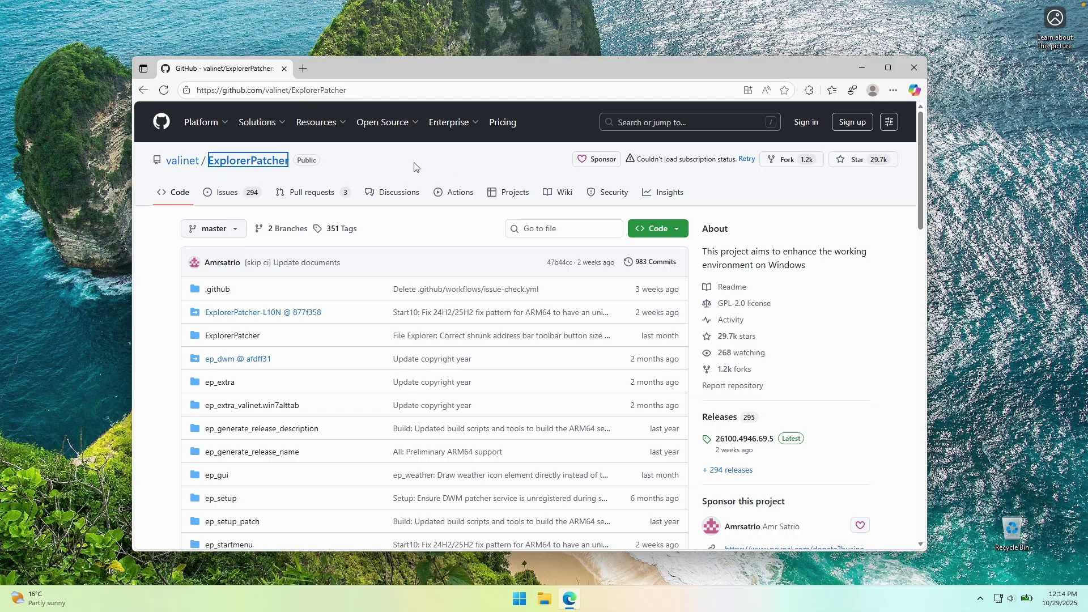
scroll(316, 287, "down", 3)
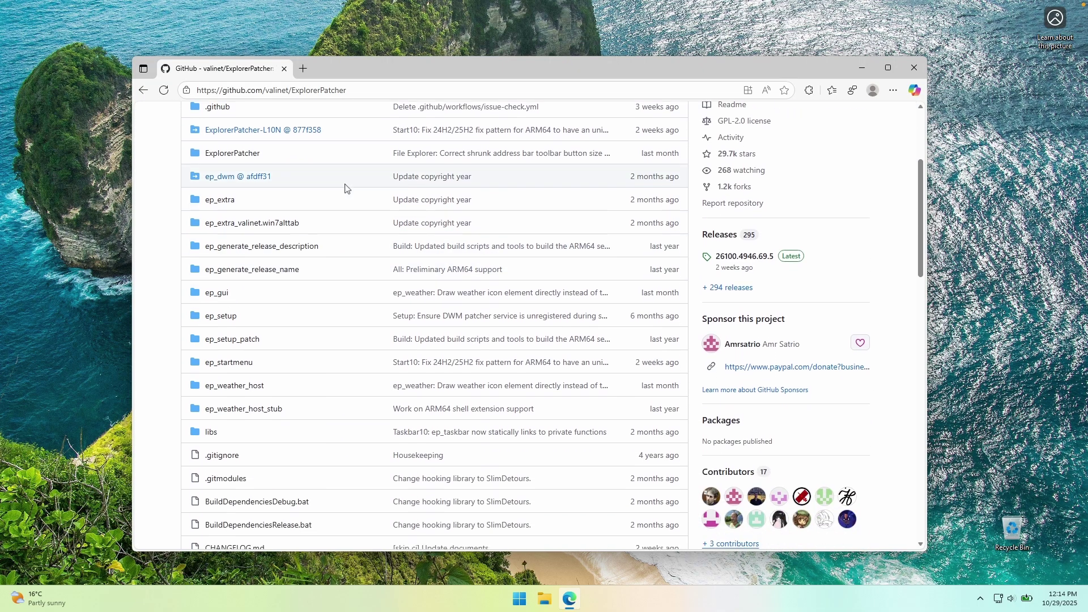
scroll(348, 243, "up", 3)
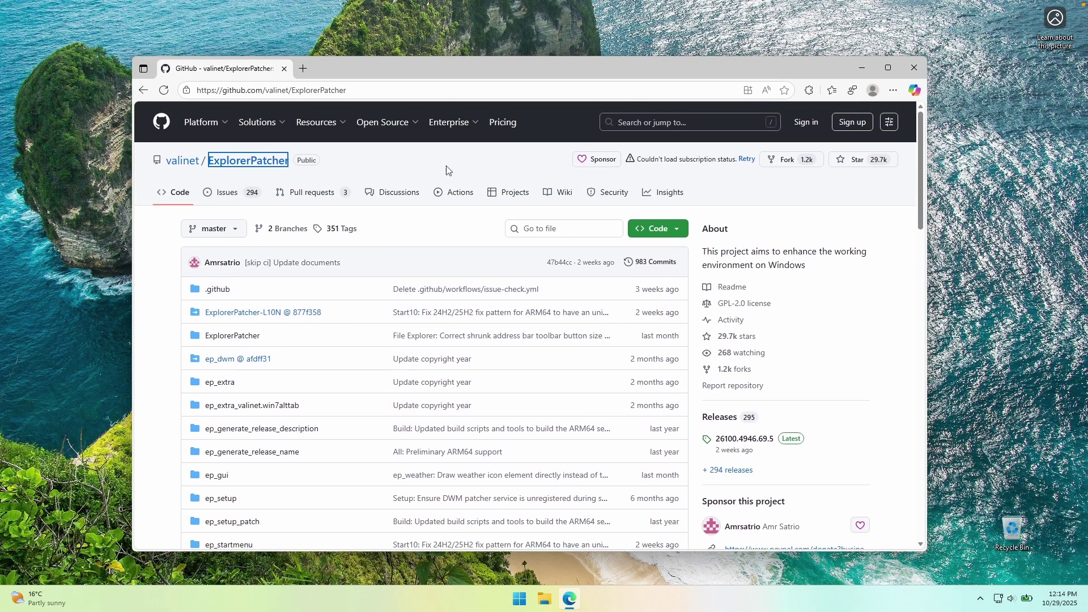
scroll(437, 166, "down", 3)
scroll(469, 211, "up", 2)
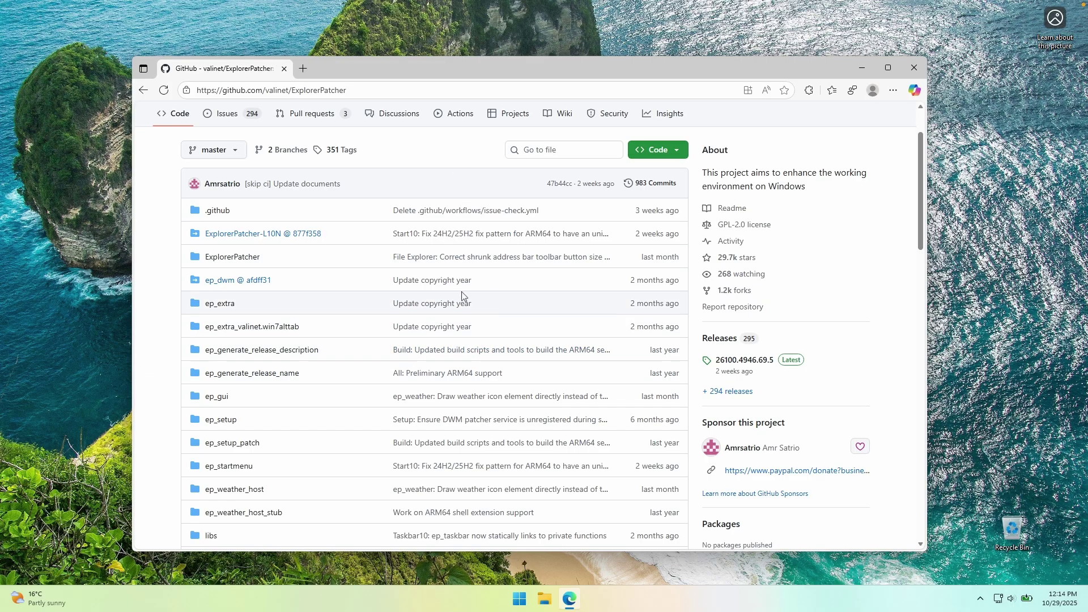
scroll(462, 291, "down", 10)
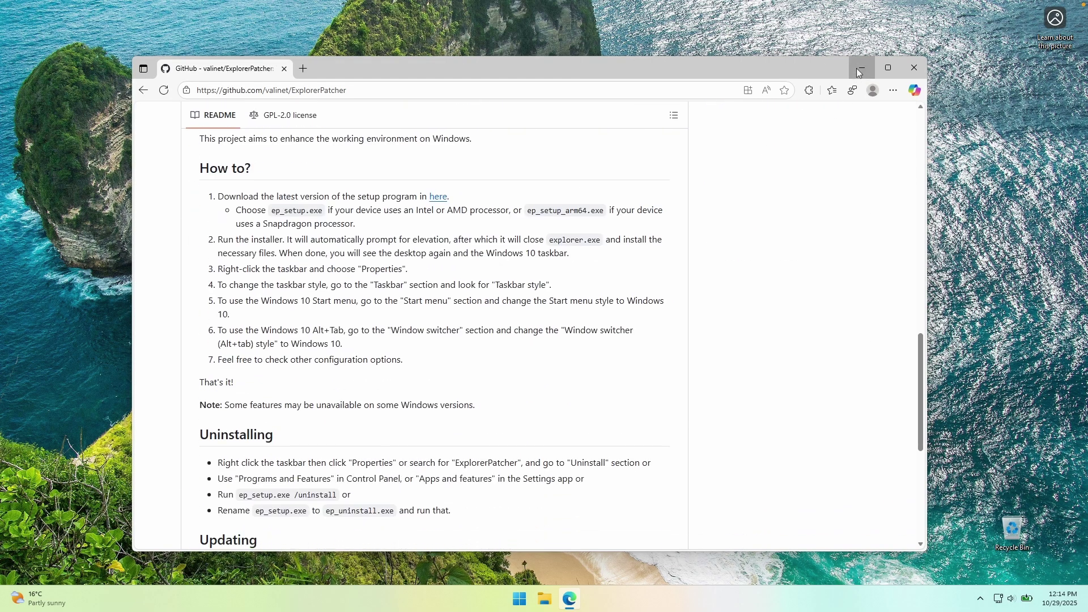
left_click(861, 69)
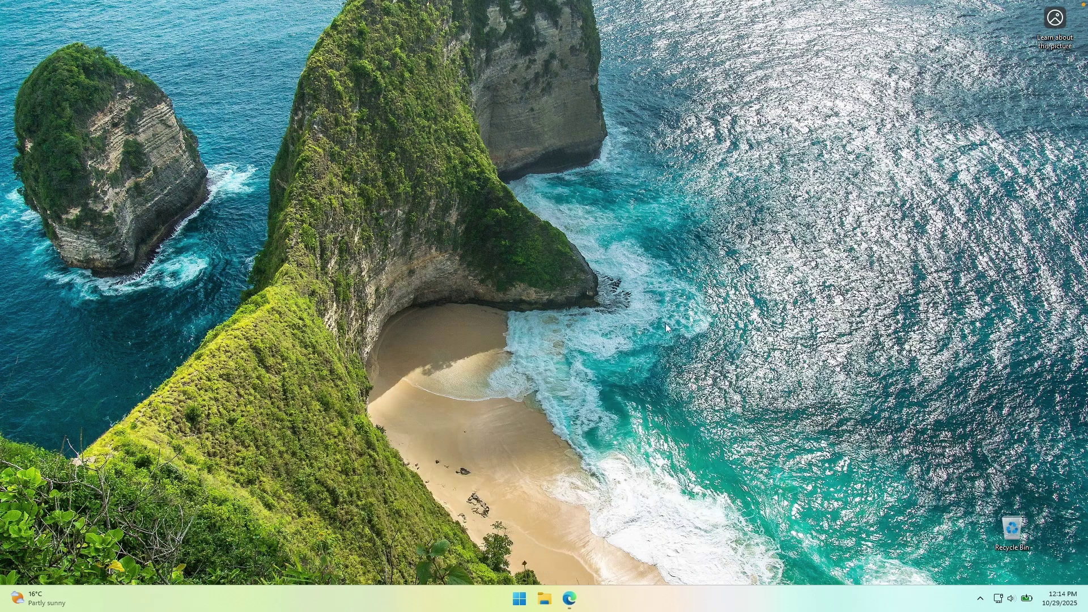
left_click(519, 599)
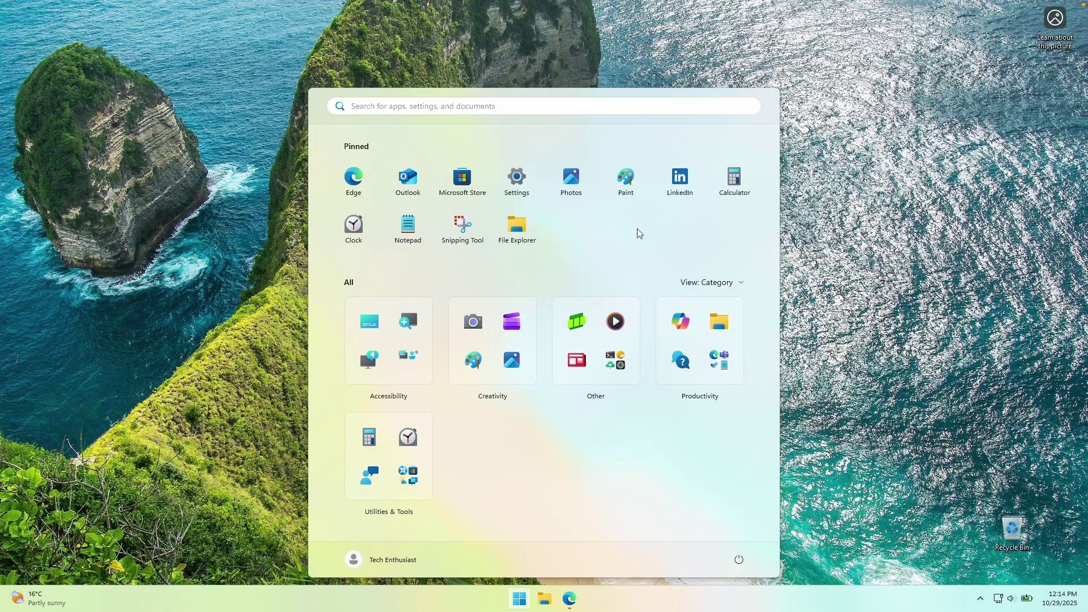
left_click(844, 255)
left_click(569, 599)
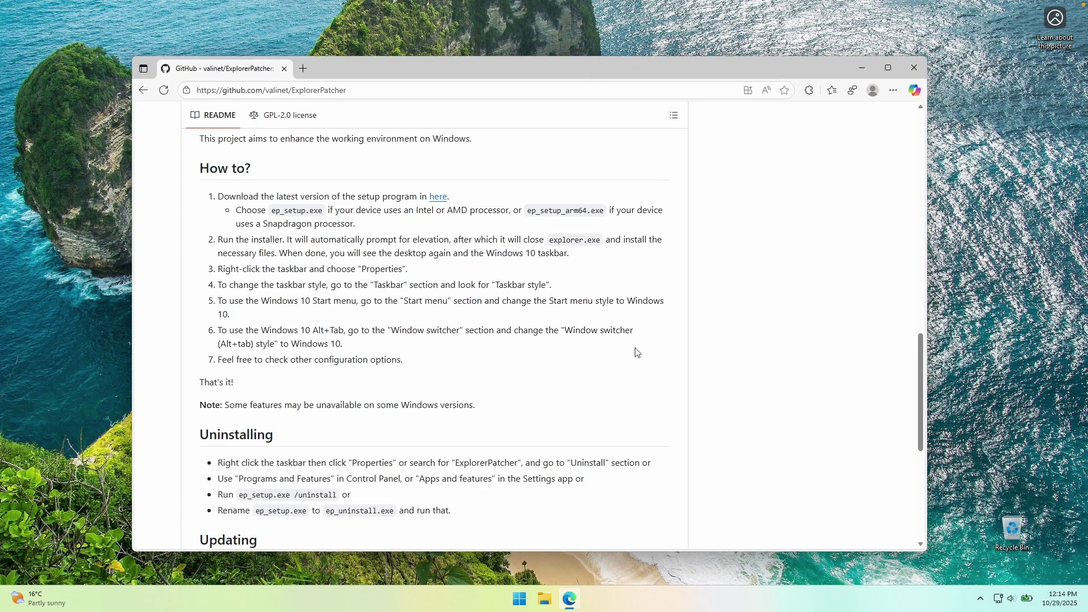
scroll(517, 359, "down", 5)
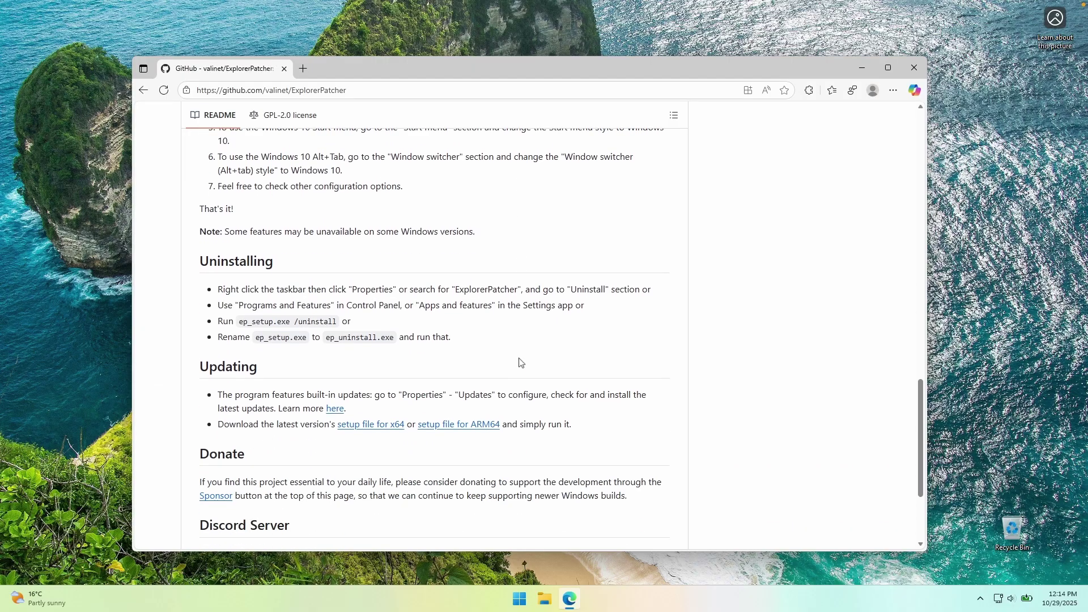
scroll(521, 360, "up", 7)
scroll(521, 360, "up", 15)
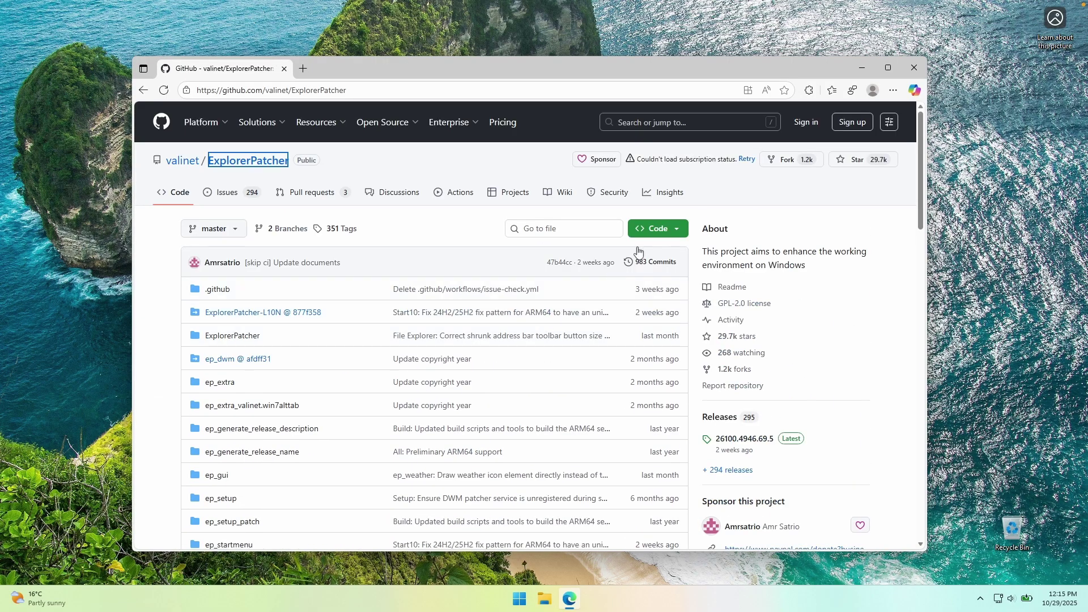
Step: Open the ExplorerPatcher releases page and go through the notes of release 26100.4946.69.5 to its assets
left_click(720, 419)
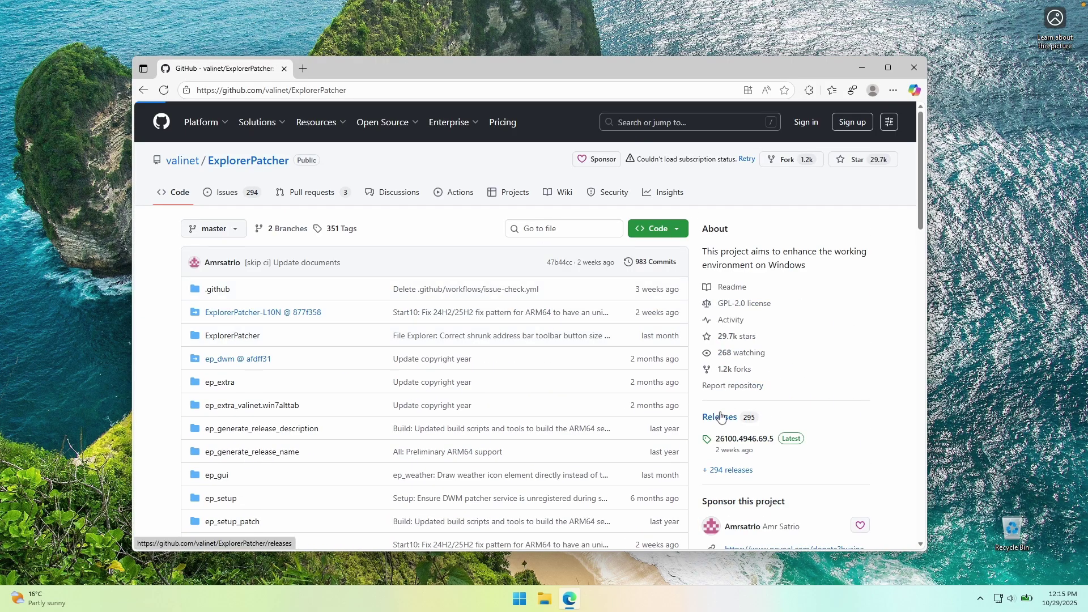
scroll(381, 260, "down", 4)
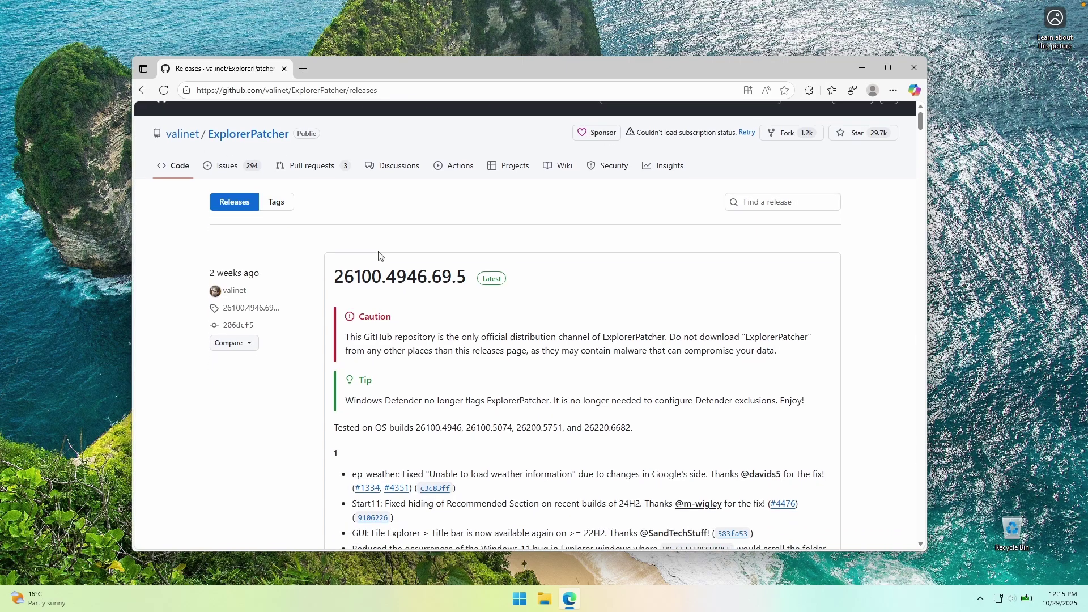
scroll(509, 274, "down", 6)
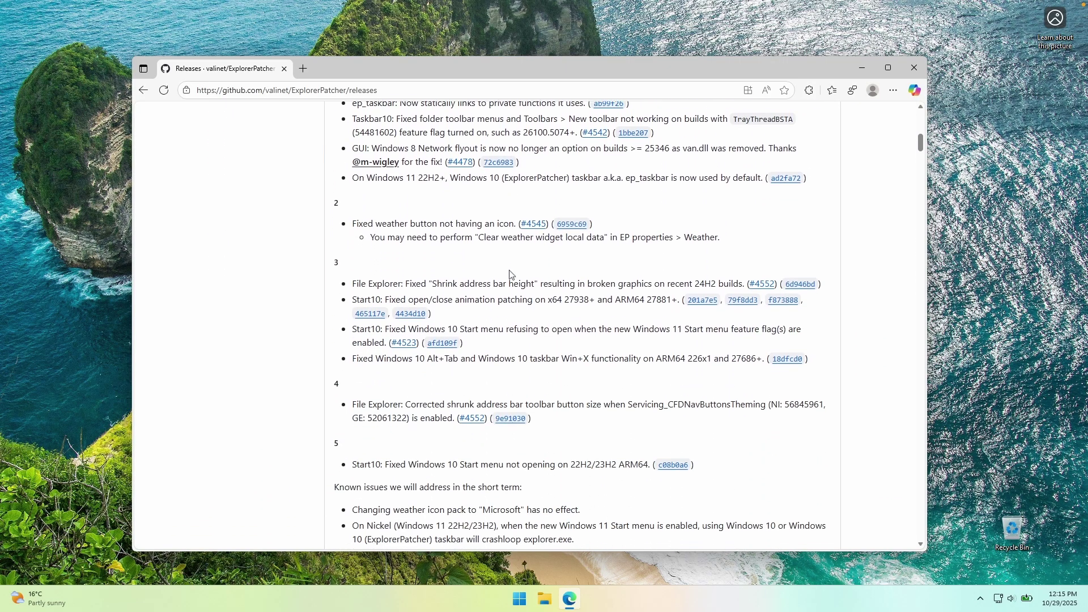
scroll(509, 274, "up", 10)
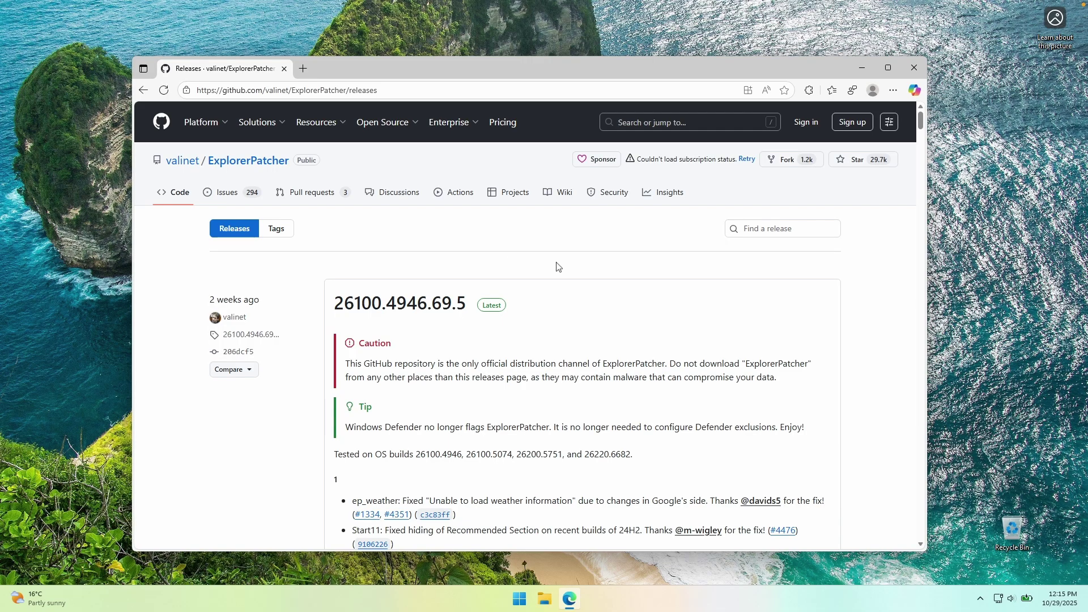
scroll(555, 258, "down", 8)
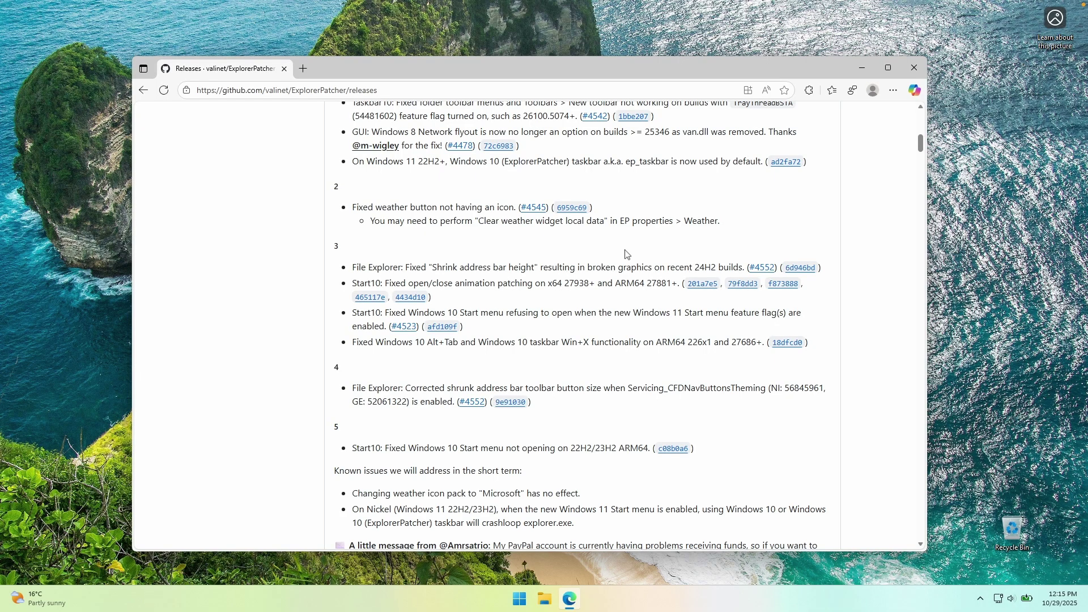
scroll(625, 253, "down", 6)
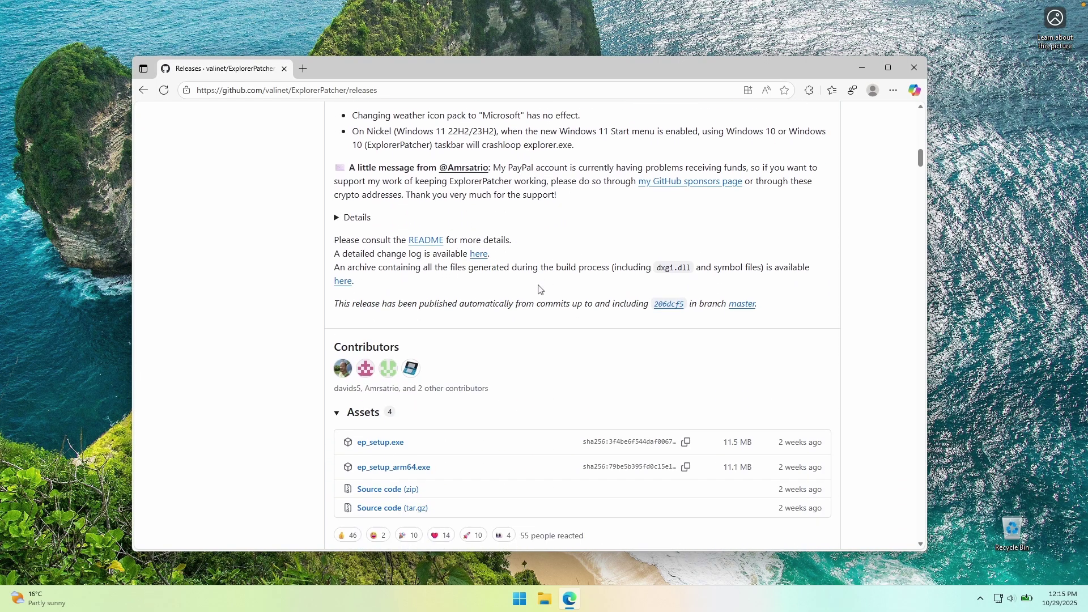
scroll(542, 295, "down", 2)
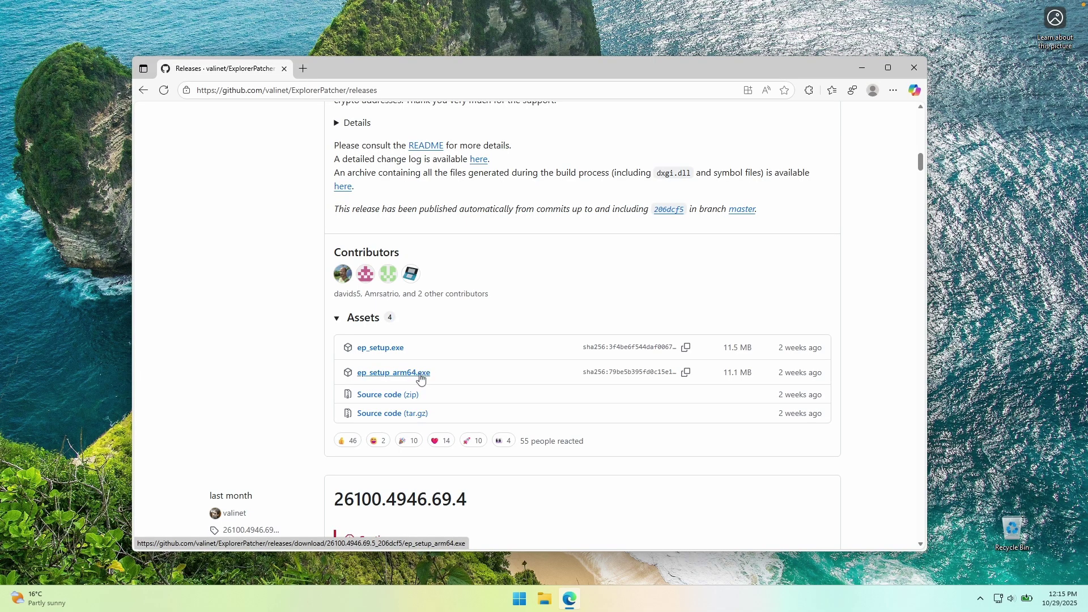
Step: Download ep_setup_arm64.exe from the latest release's assets and choose to keep the flagged file anyway
left_click(415, 375)
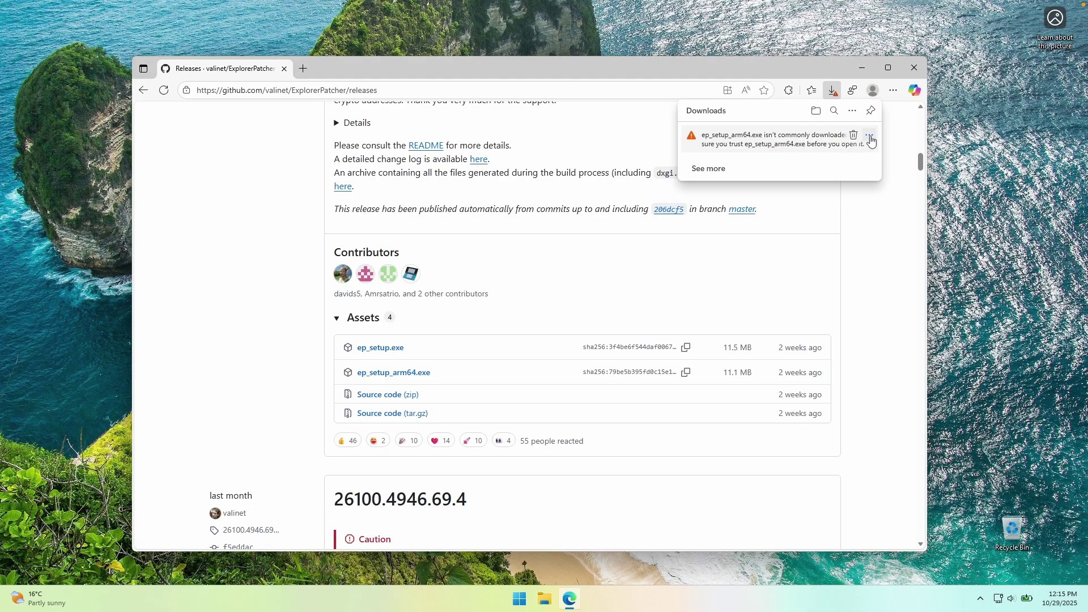
left_click(869, 136)
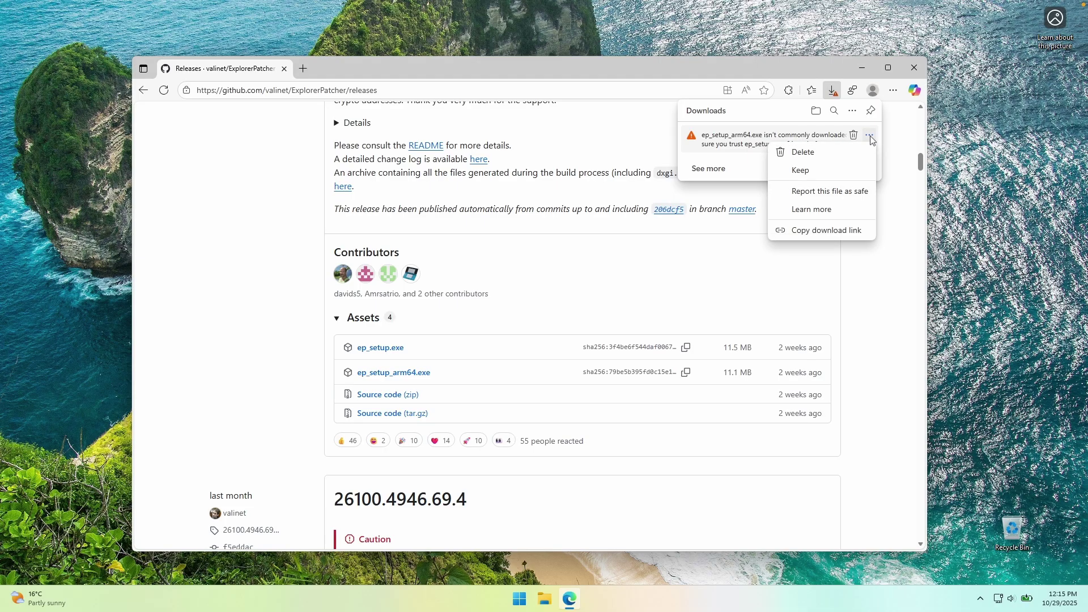
left_click(823, 171)
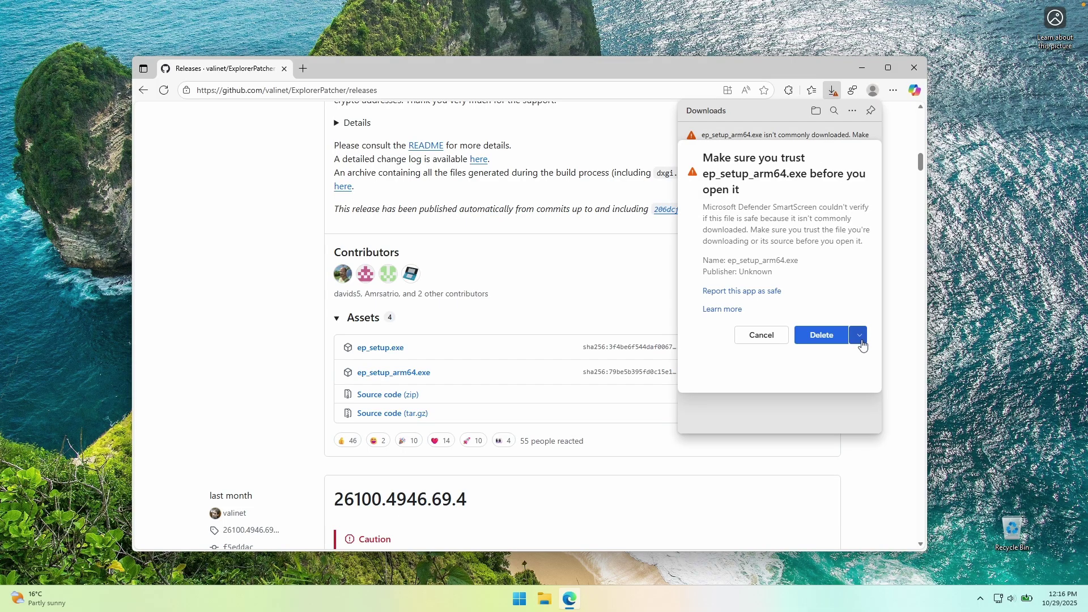
left_click(861, 340)
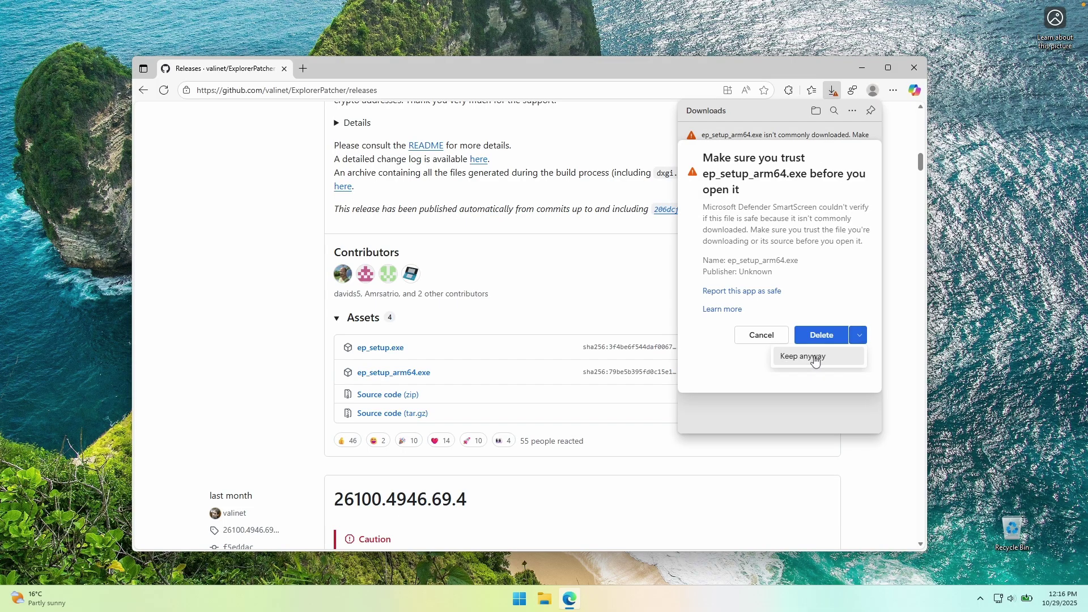
left_click(815, 357)
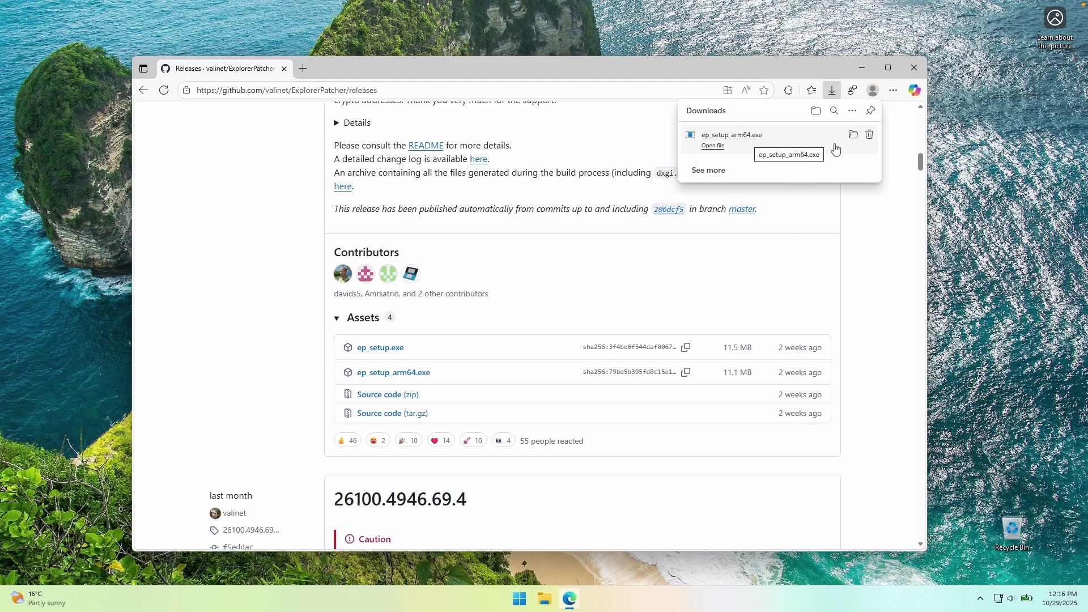
Step: Run the downloaded ep_setup_arm64.exe from its folder, allow it through SmartScreen and User Account Control, and minimize the browser window
left_click(853, 134)
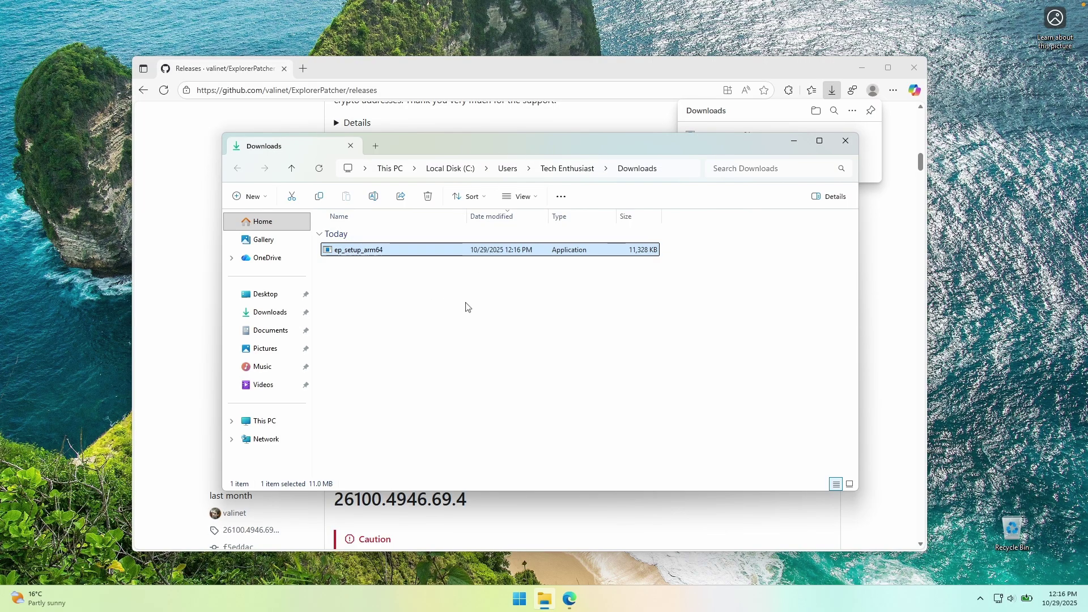
double_click(385, 251)
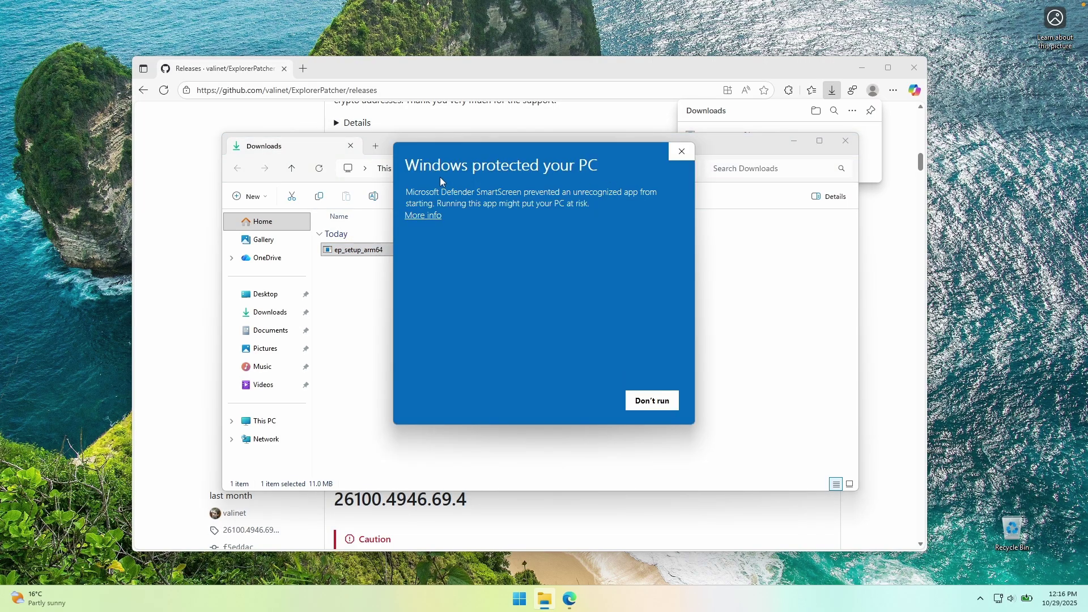
left_click(429, 216)
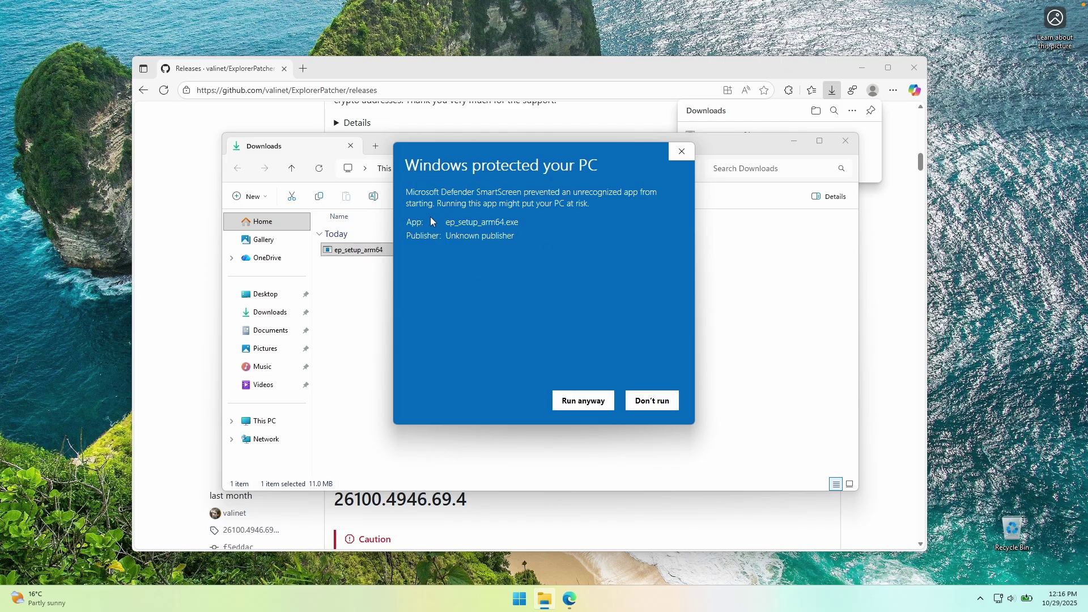
left_click(589, 400)
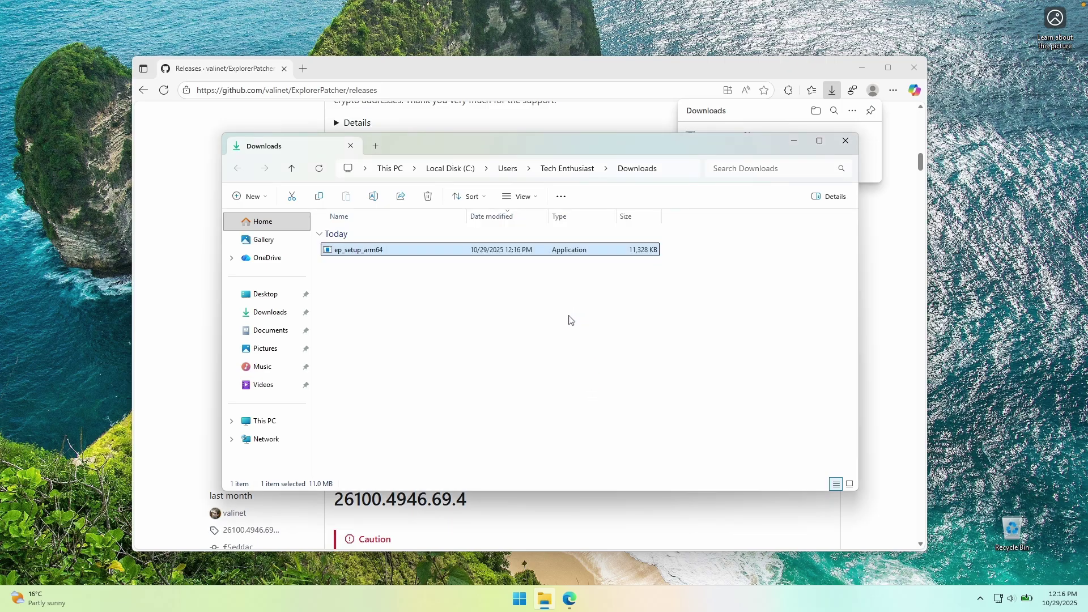
left_click(433, 218)
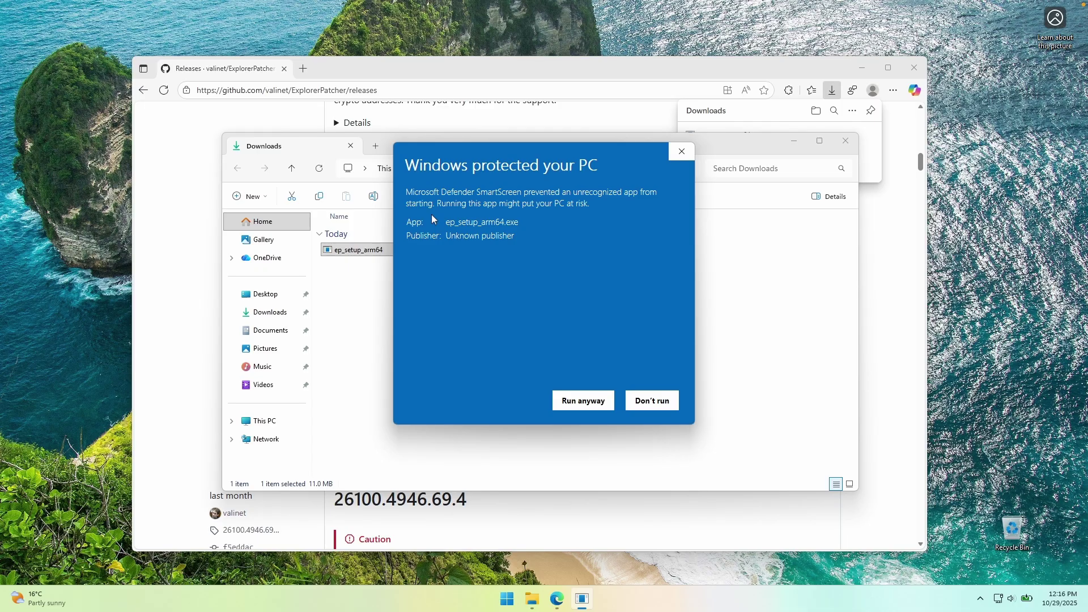
left_click(587, 399)
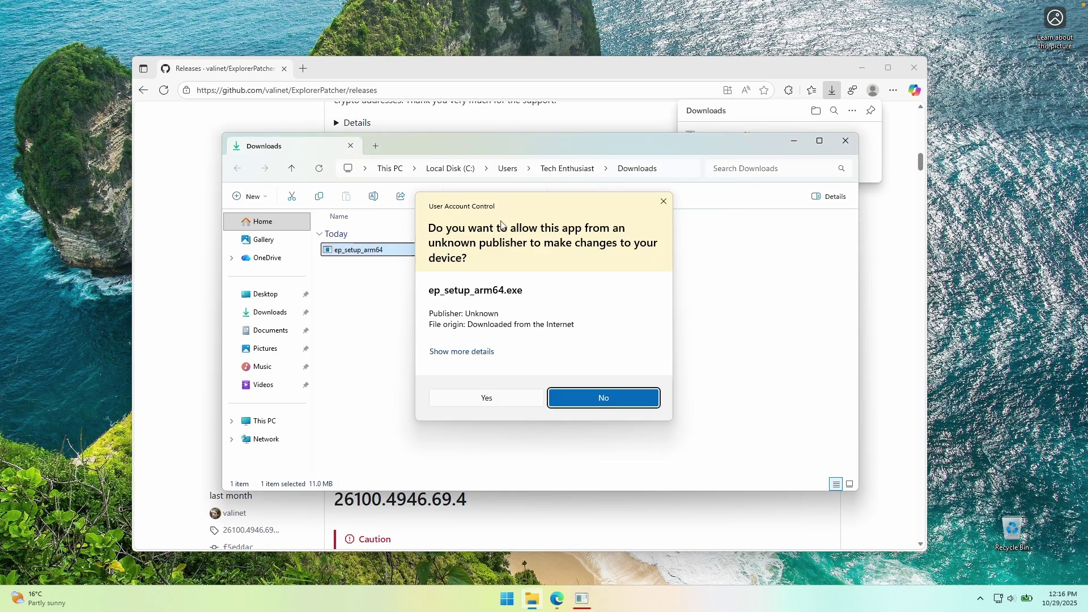
left_click(503, 399)
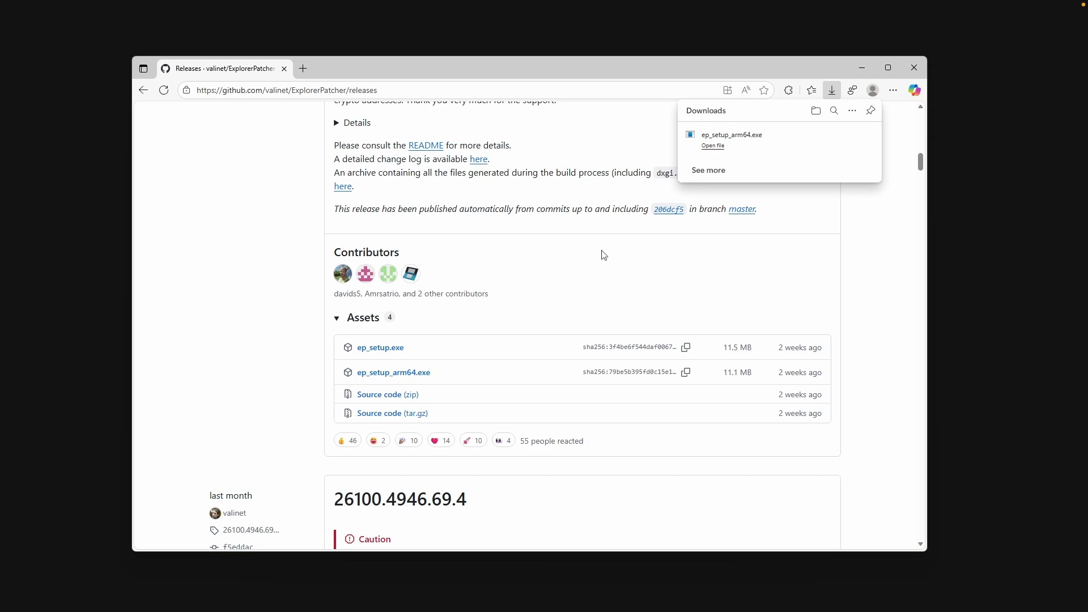
left_click(861, 68)
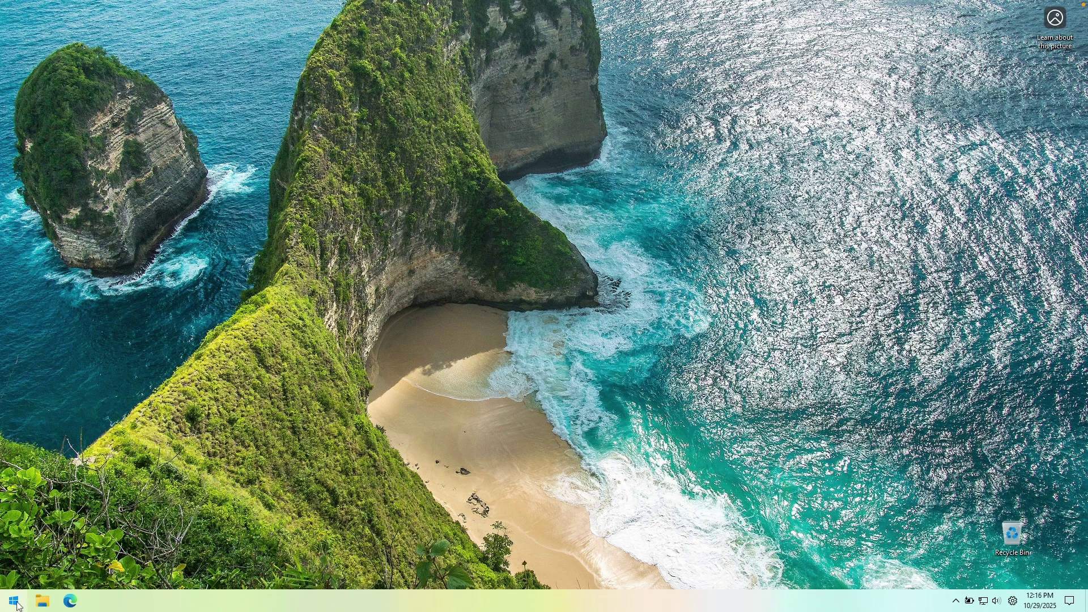
Step: Check the Start menu, then open the taskbar's Properties and choose Windows 10 (ExplorerPatcher) as the taskbar style
key("super")
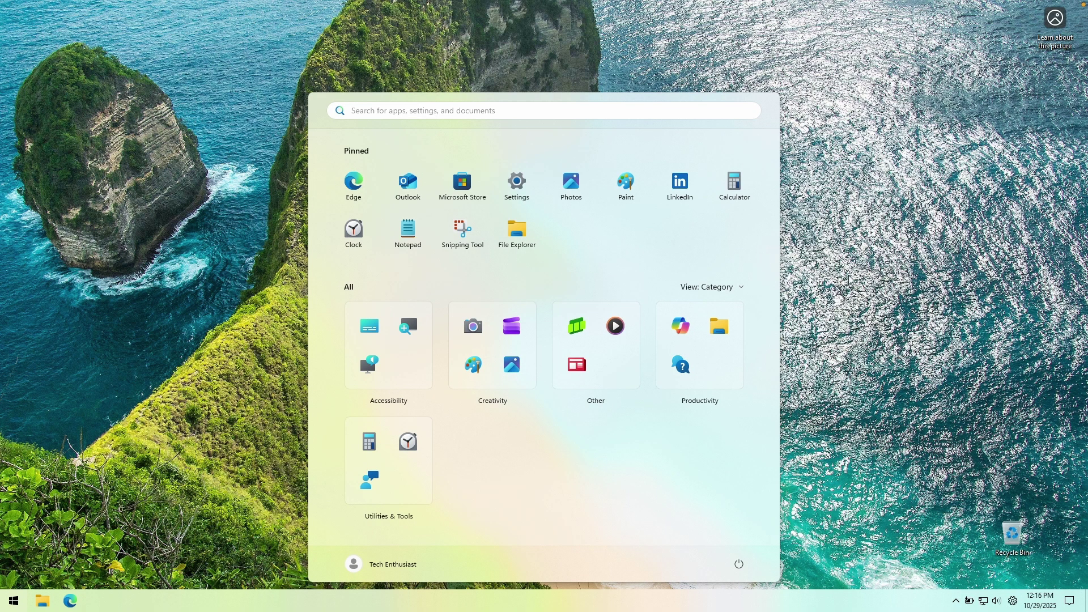
left_click(835, 253)
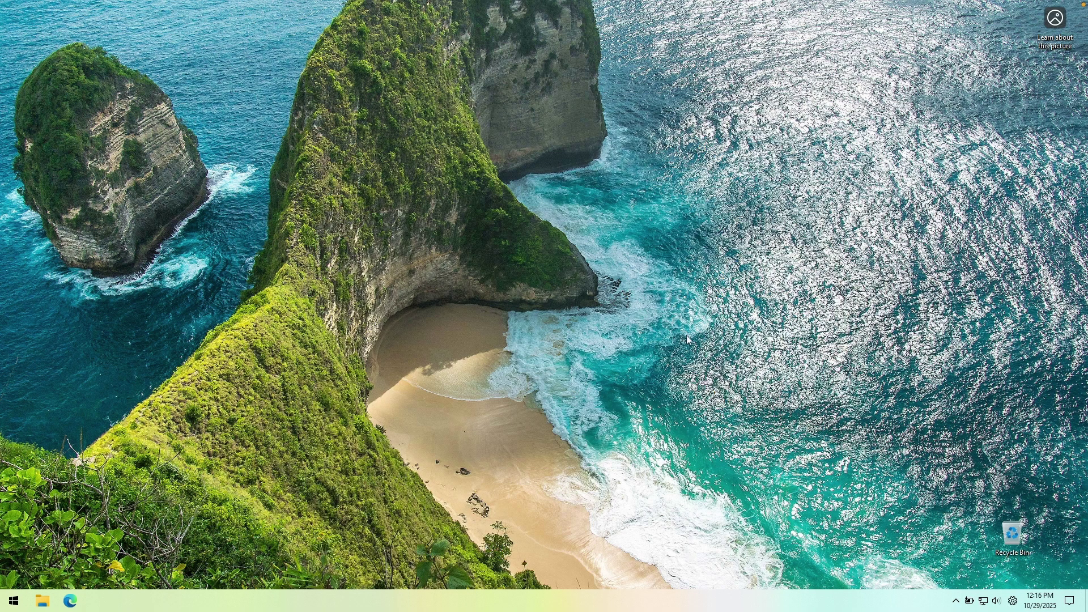
right_click(594, 603)
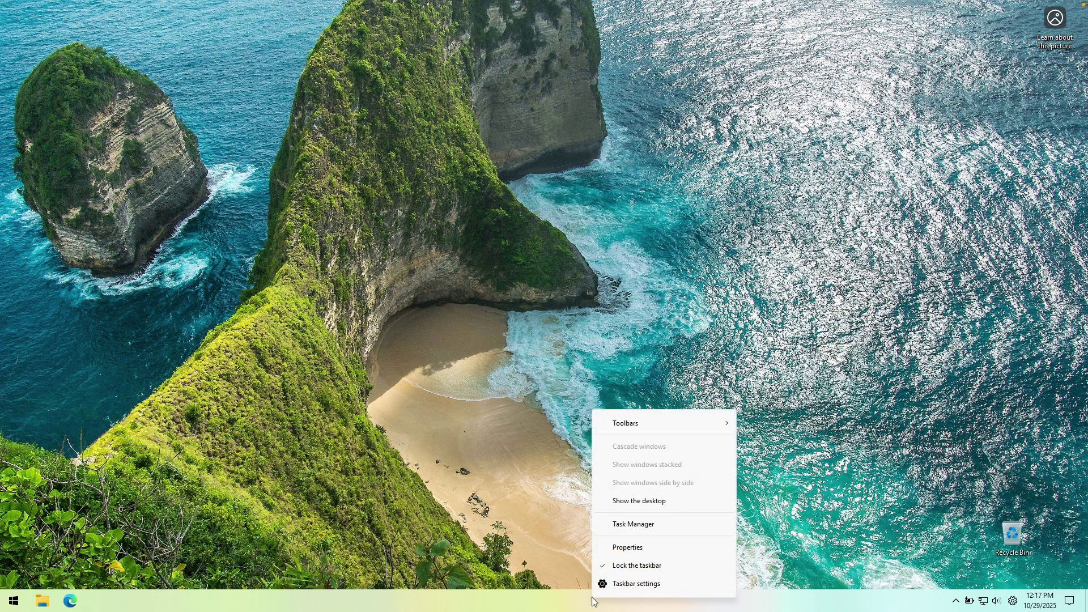
left_click(652, 550)
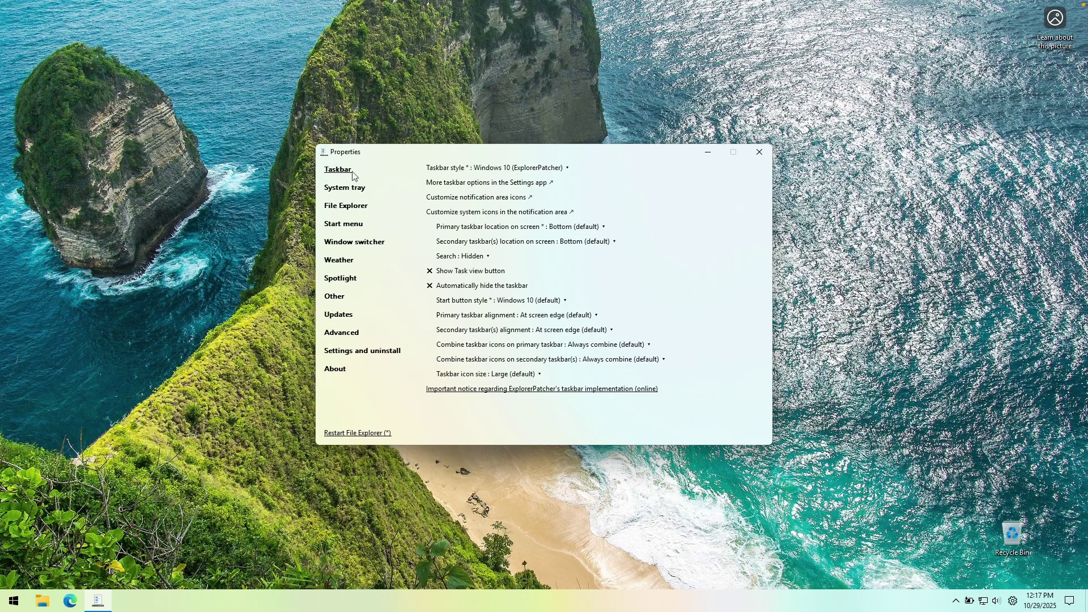
left_click(527, 169)
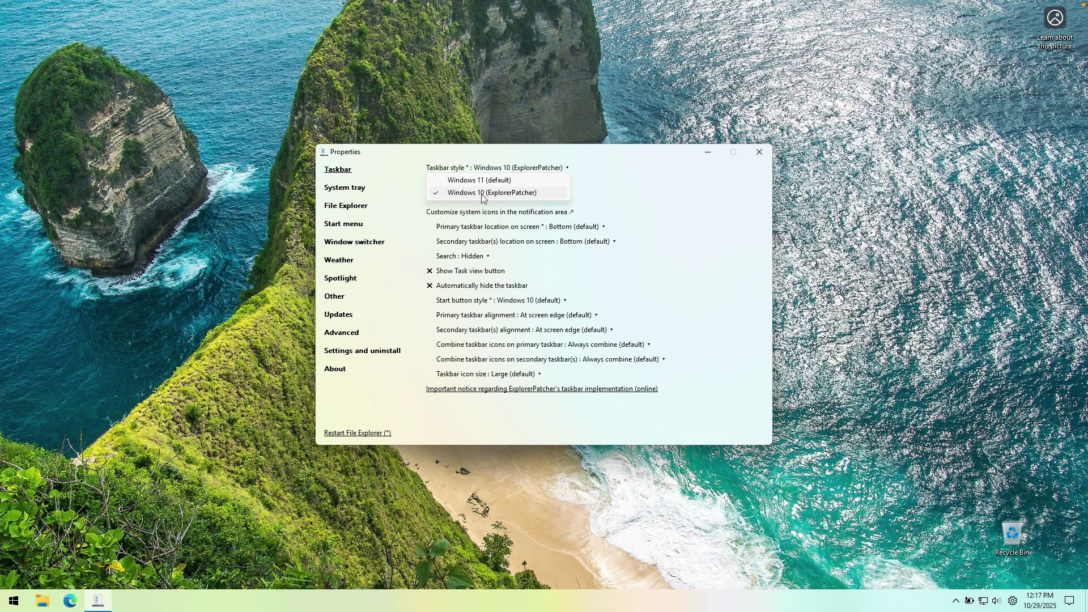
left_click(536, 196)
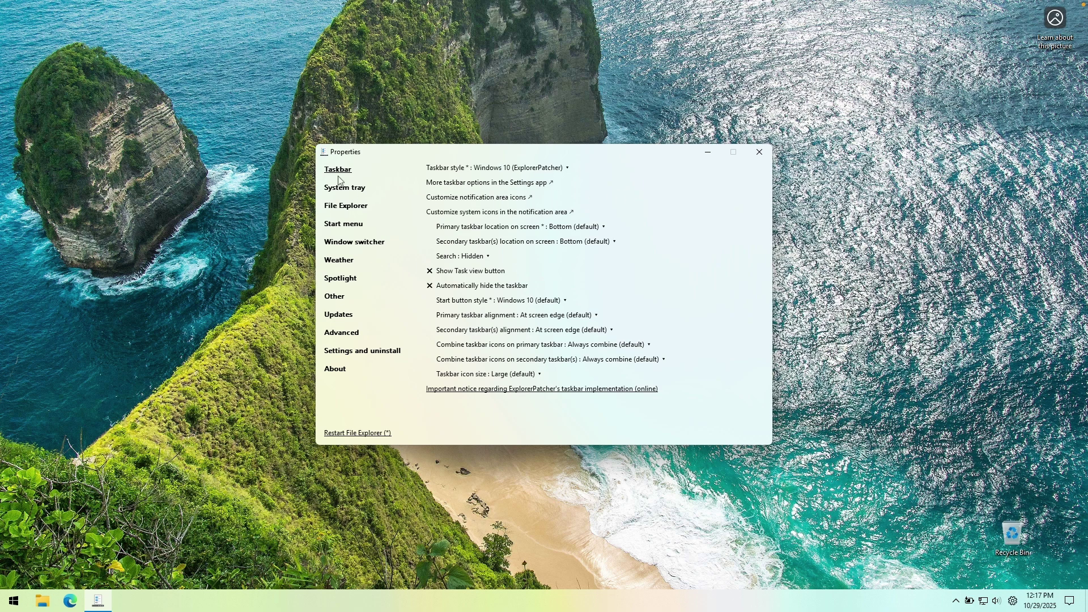
Step: Set the Start menu style to Windows 10 and its position on screen to At screen edge, checking the menu
left_click(345, 226)
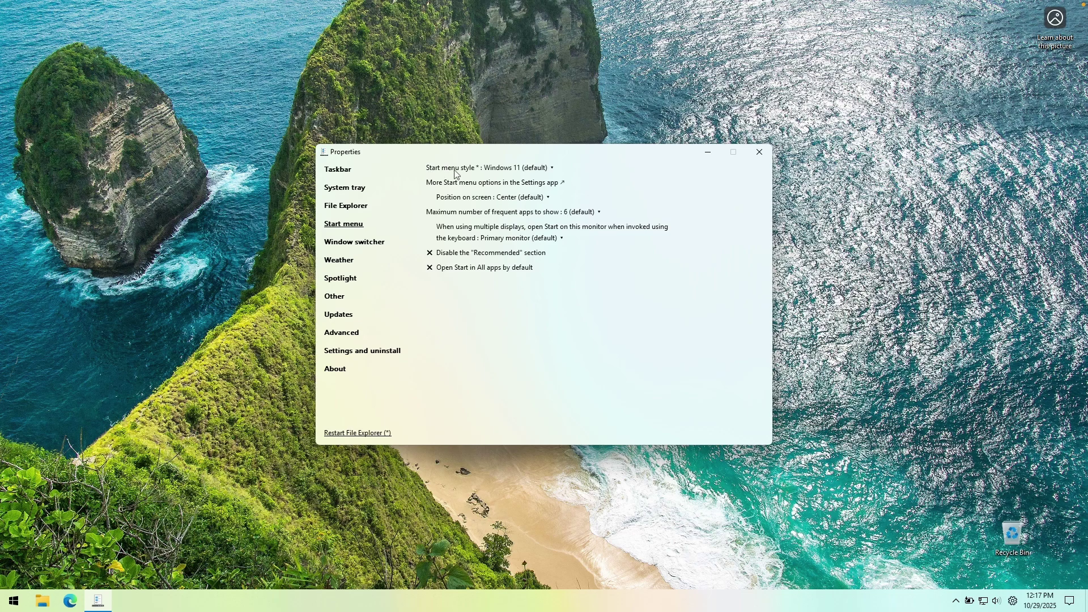
left_click(527, 169)
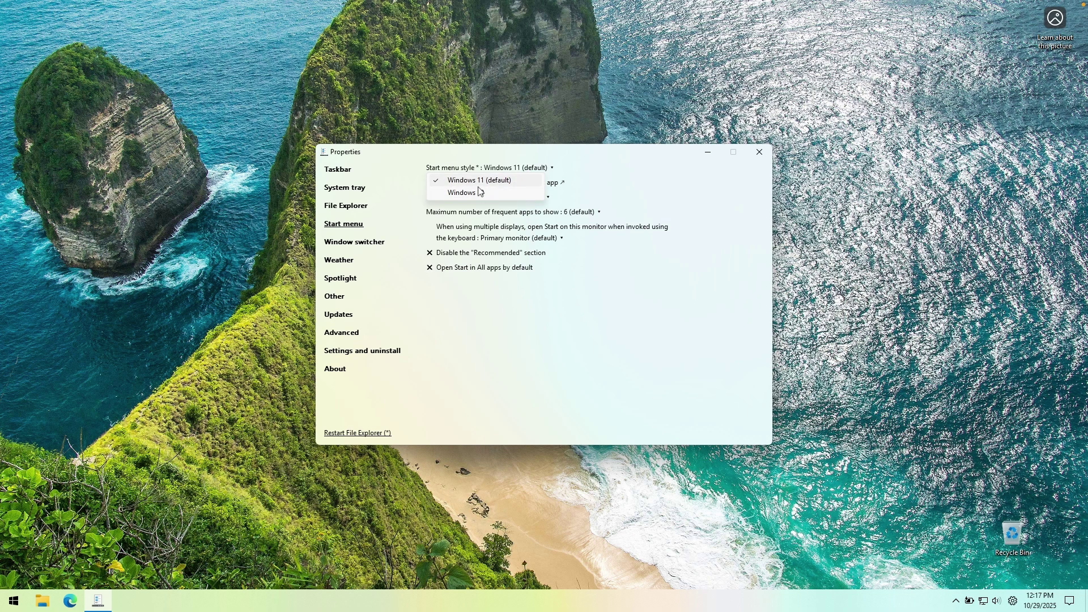
left_click(501, 191)
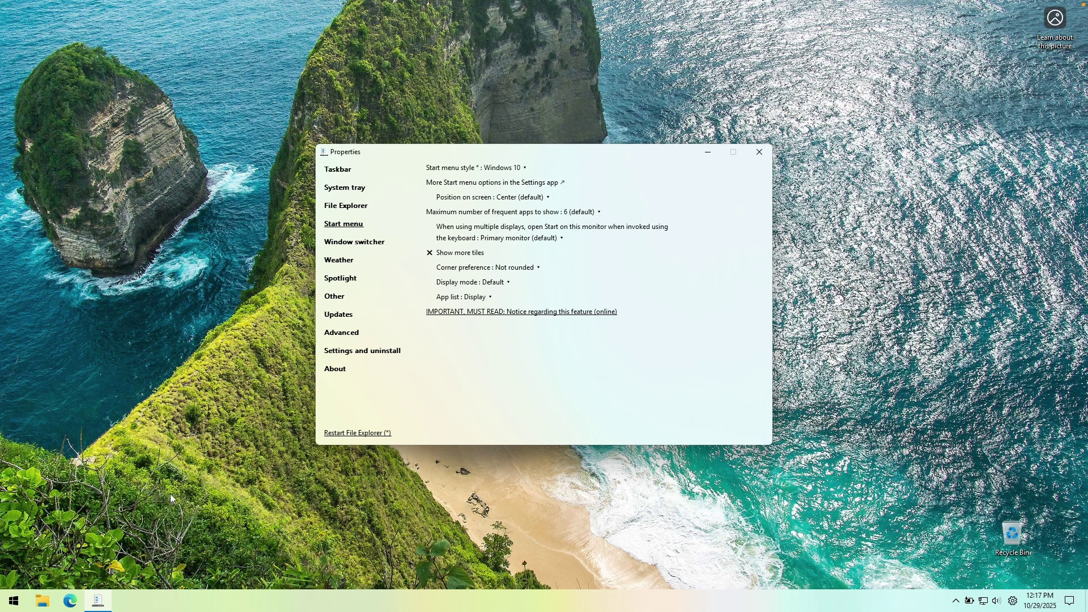
left_click(15, 600)
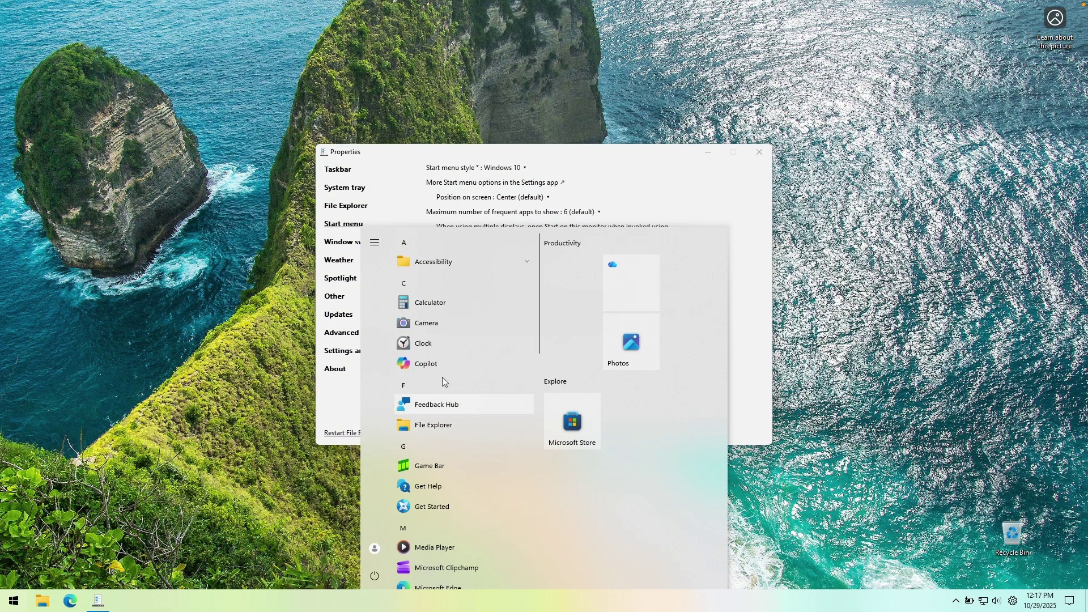
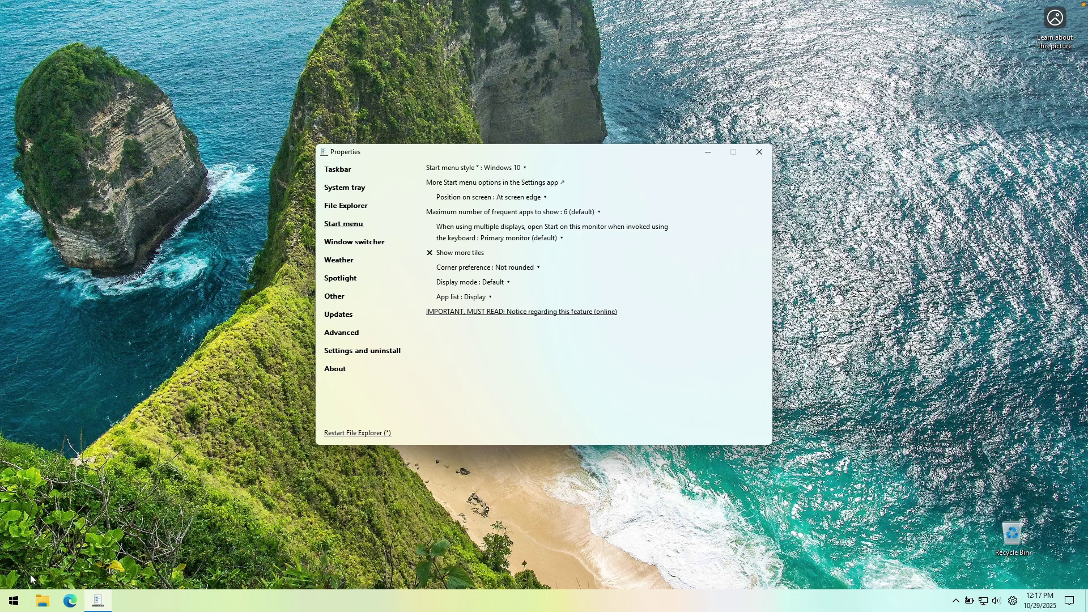
left_click(13, 601)
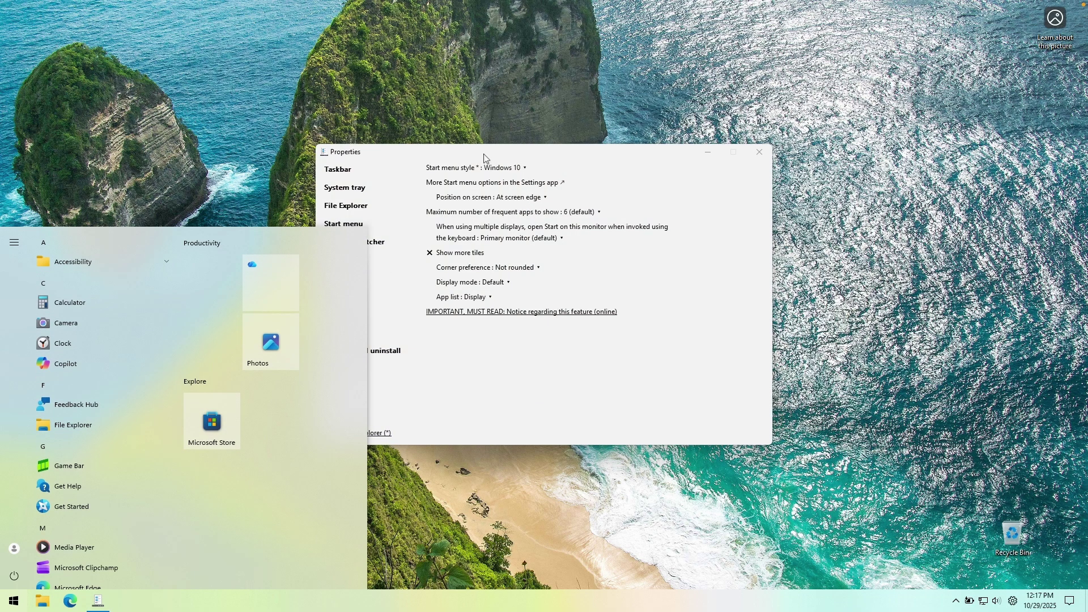
Step: Move the Properties window aside, browse the Start menu's apps and tile folder, and move the Microsoft Store tile into the Productivity group
left_click_drag(485, 157, 668, 141)
left_click(13, 600)
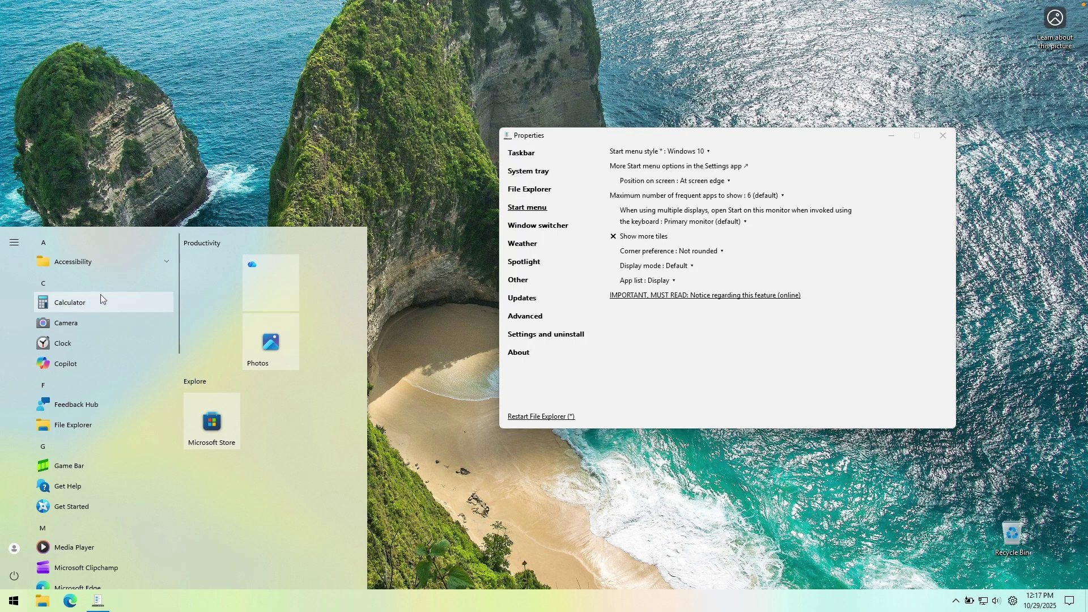
scroll(124, 472, "down", 8)
scroll(124, 480, "up", 3)
left_click(279, 296)
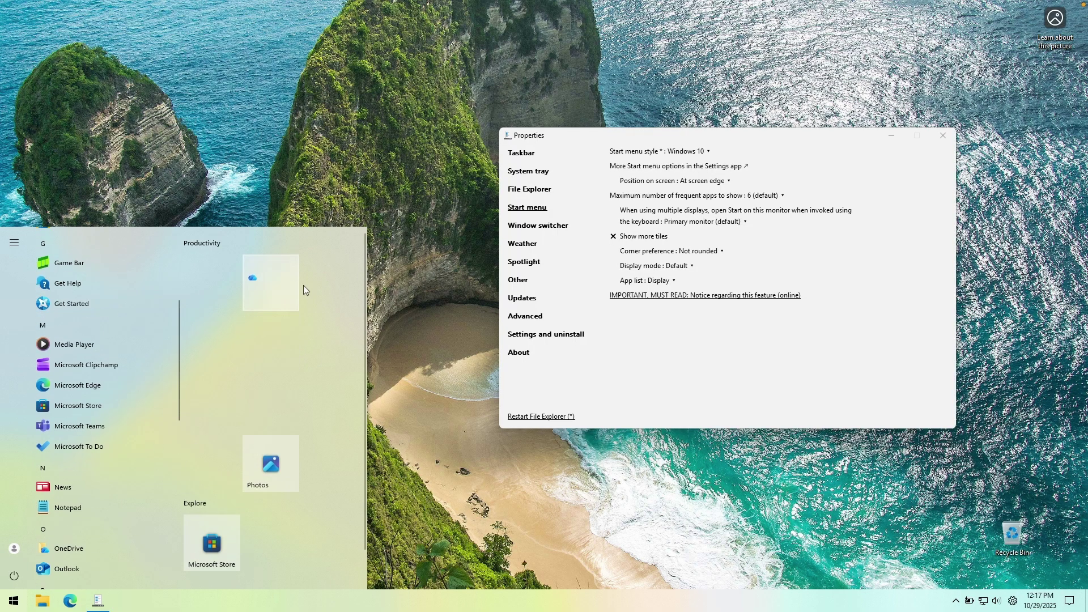
left_click(288, 297)
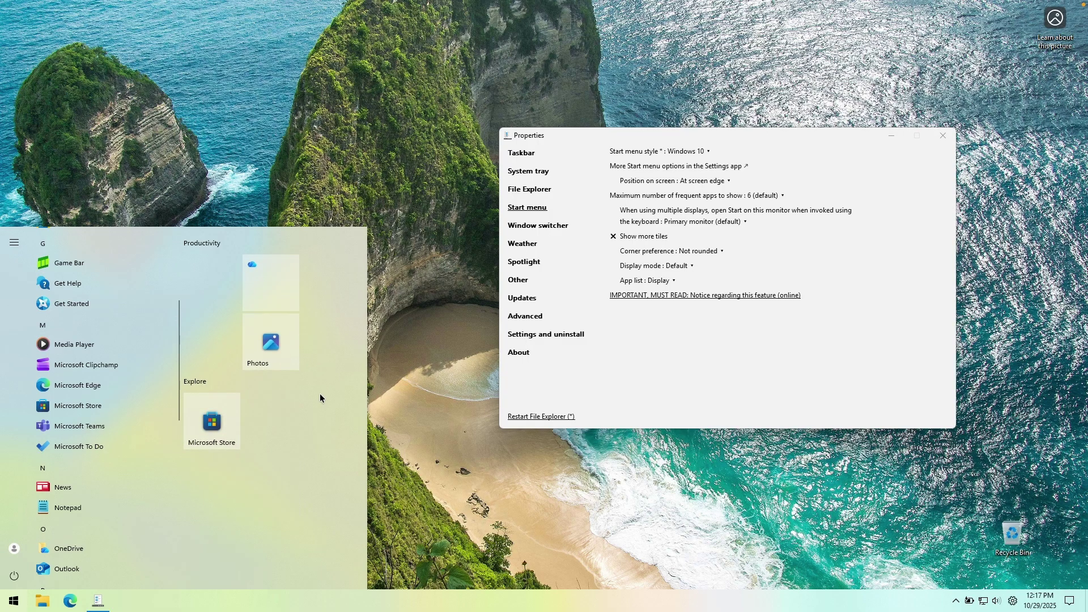
left_click_drag(235, 439, 227, 303)
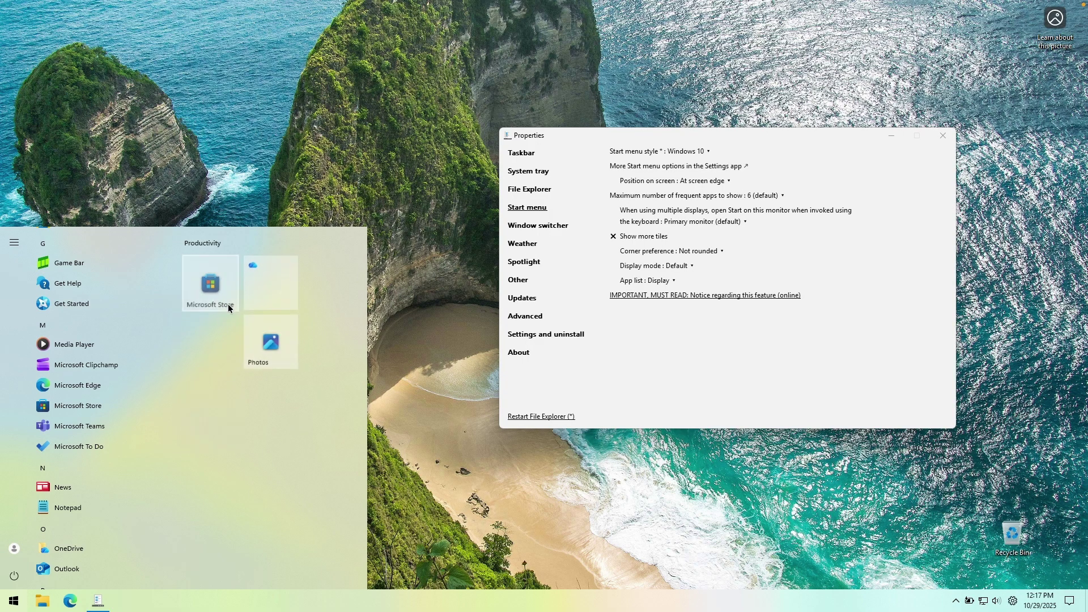
Step: Try the "Rounded corners, docked menu" corner preference and check the Start menu
left_click(672, 155)
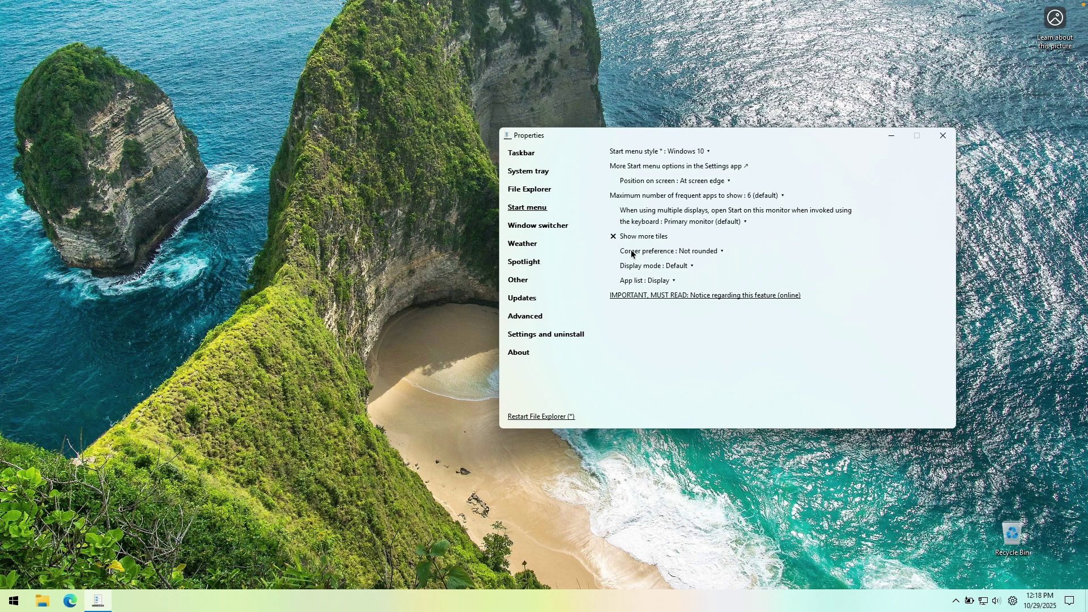
left_click(694, 250)
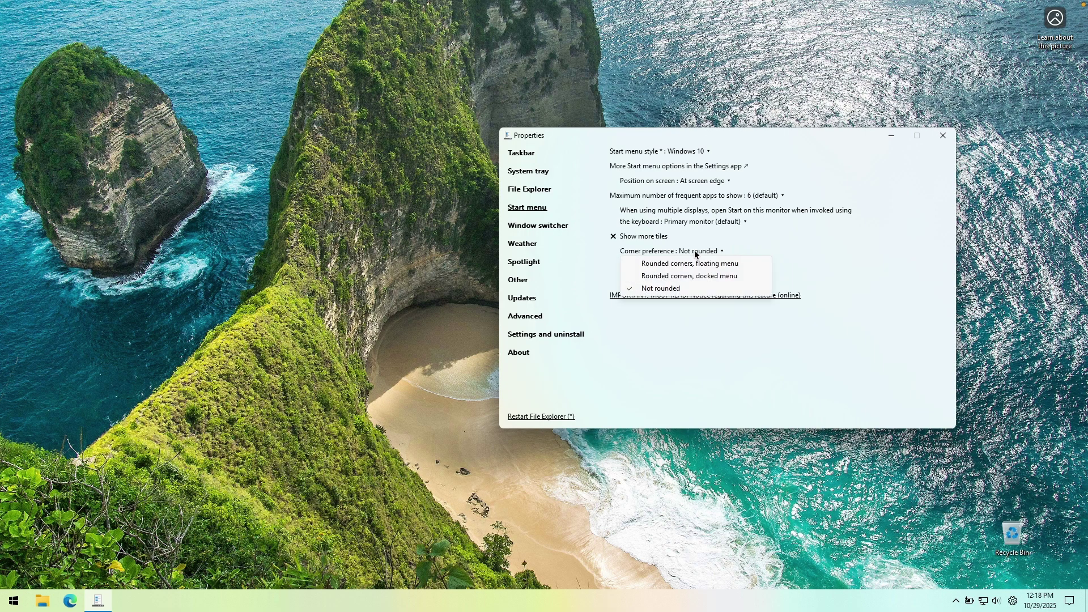
left_click(689, 275)
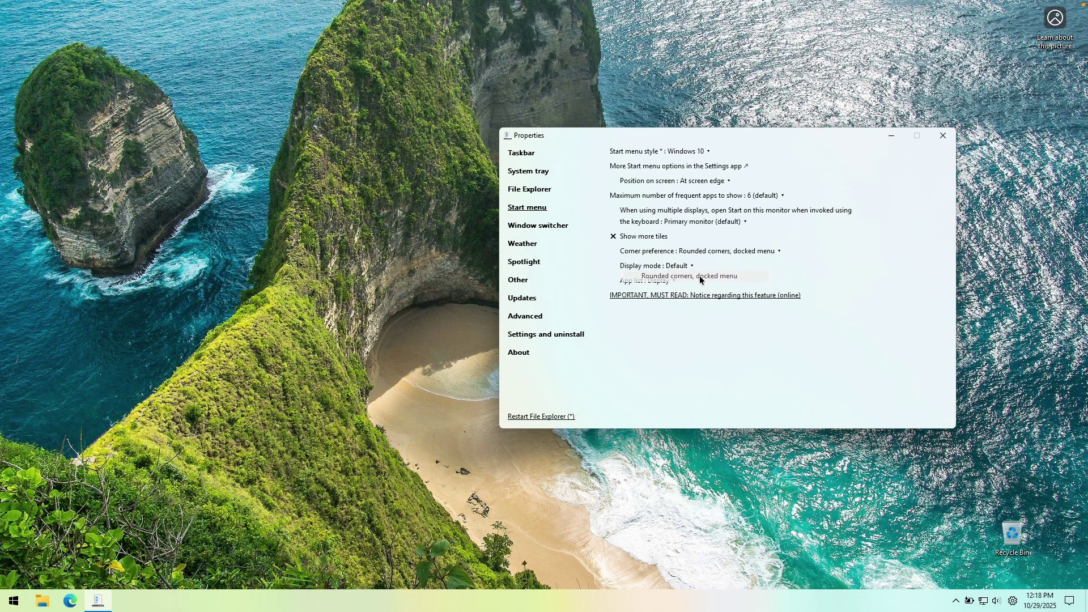
key("super")
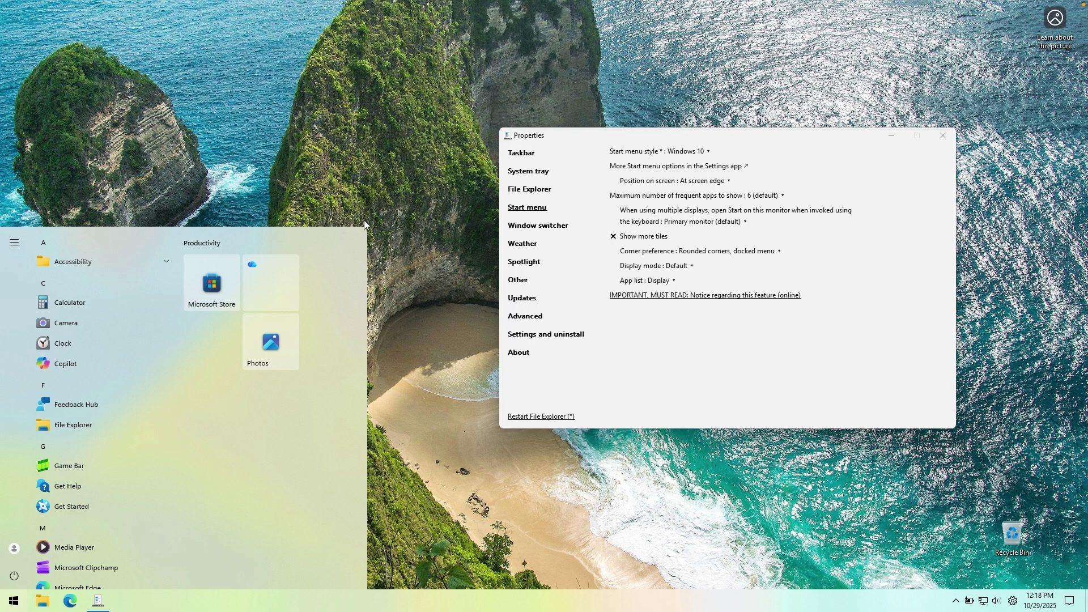
Step: Set the corner preference to "Rounded corners, floating menu" and open the Start menu to check it
left_click(741, 252)
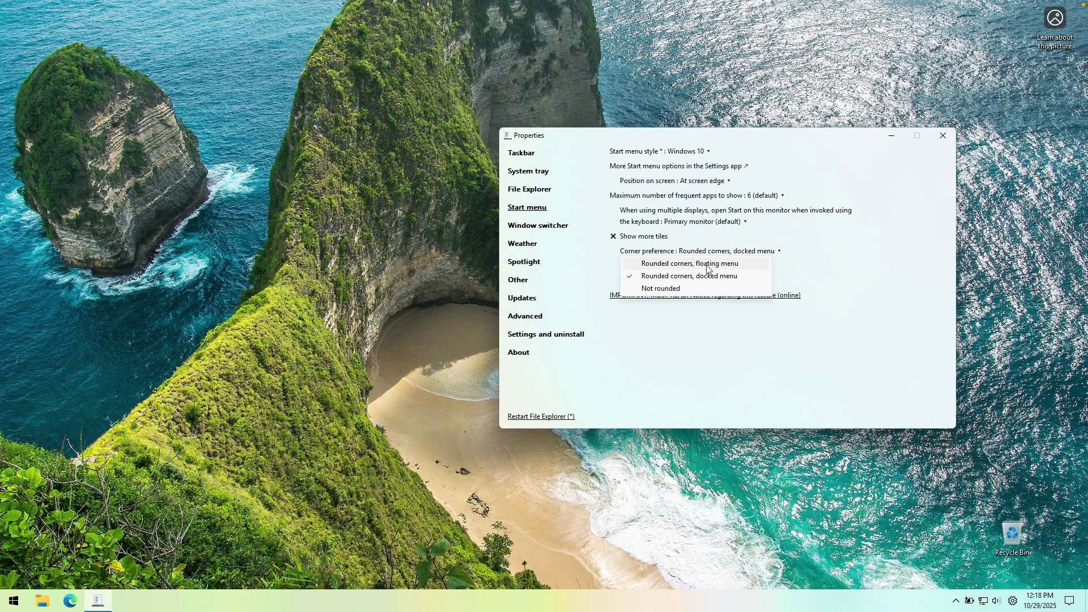
left_click(717, 264)
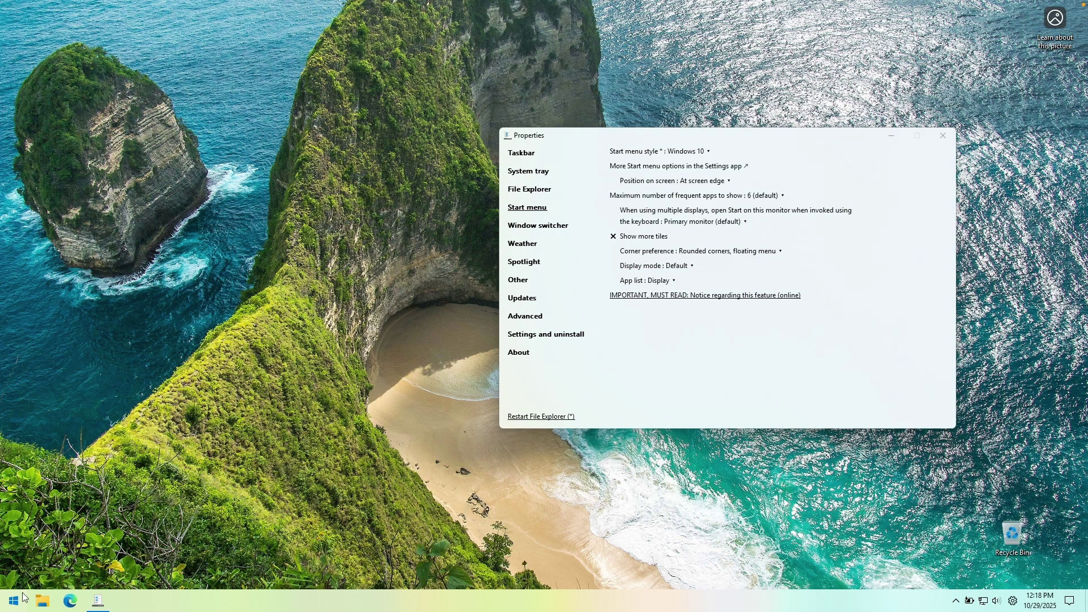
key("super")
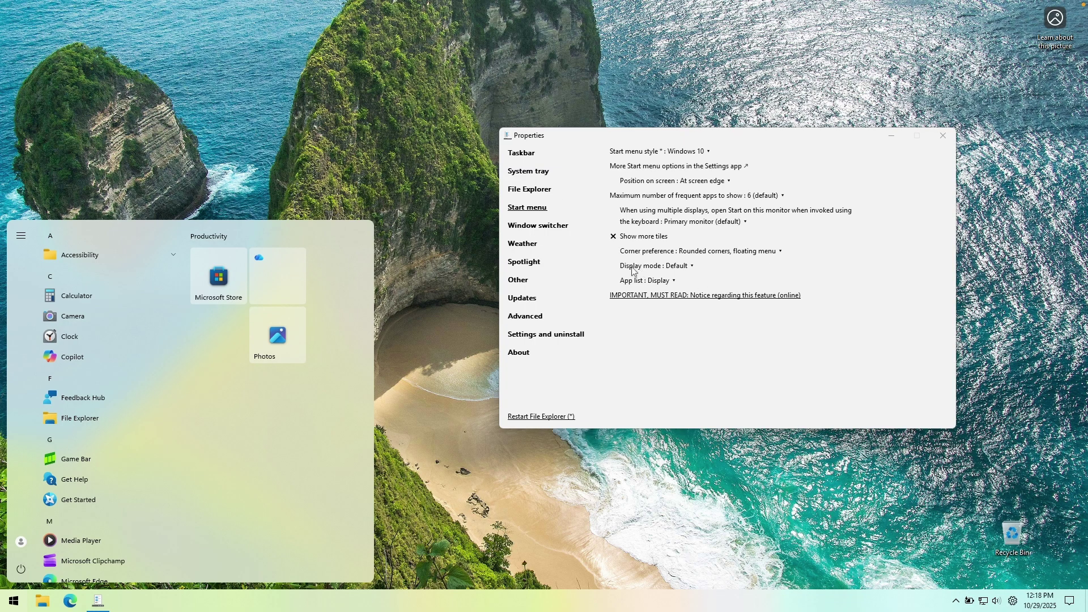
Step: Set the Start menu's display mode to Full screen Start, approve the Registry Console Tool, and open Start to check it
left_click(673, 266)
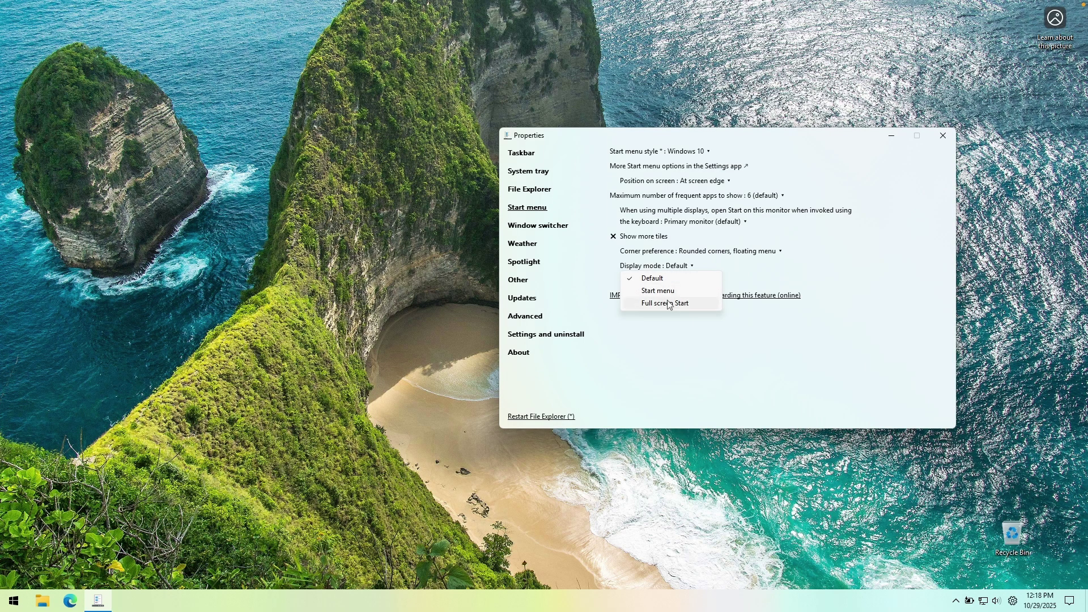
left_click(668, 303)
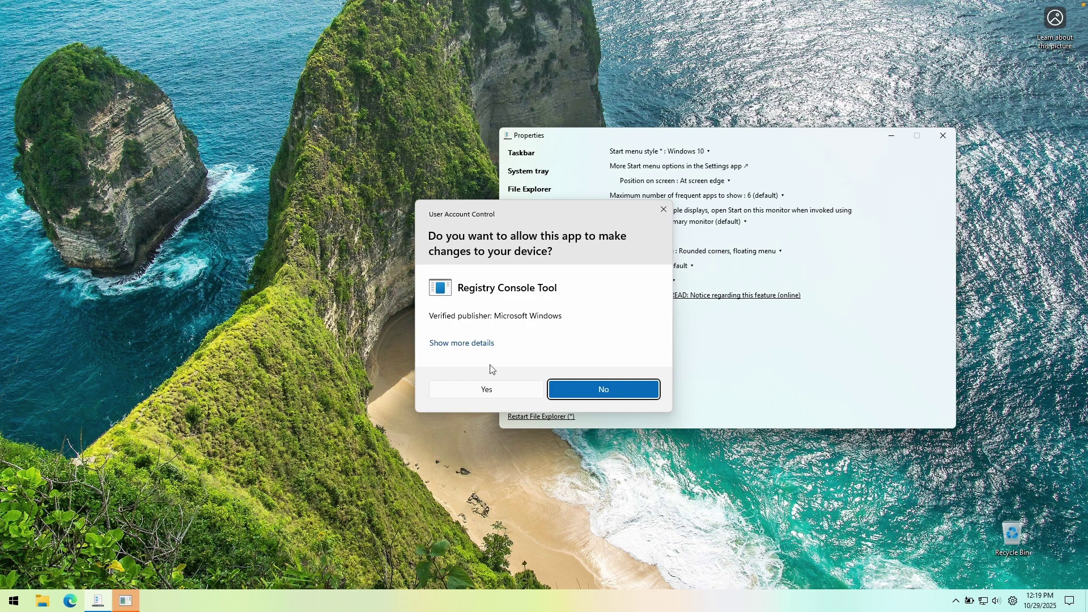
left_click(486, 391)
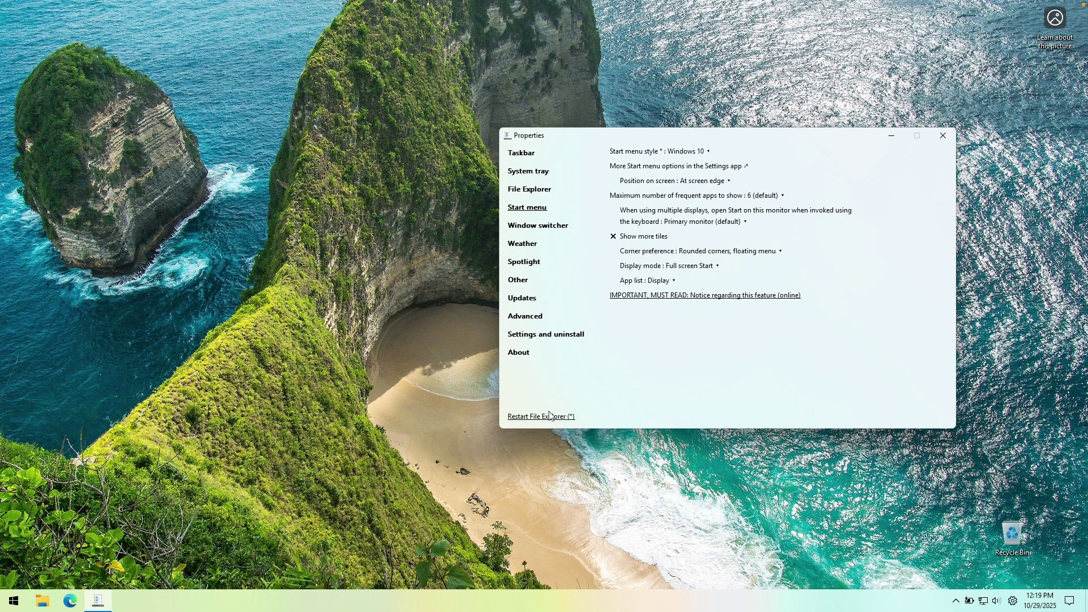
left_click(13, 600)
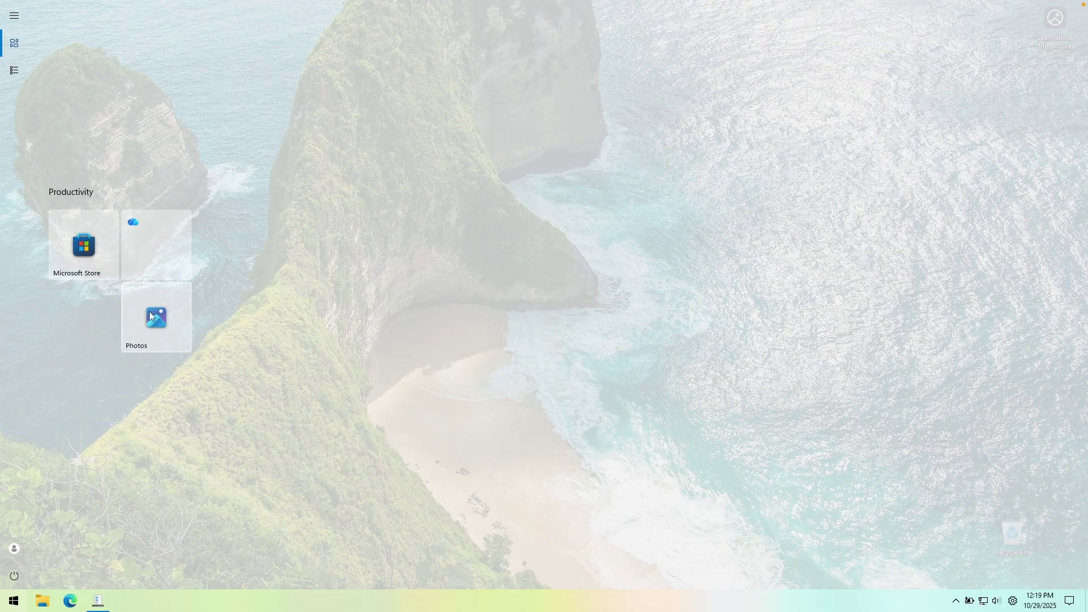
Step: Look through the full-screen Start's all apps list and return to the Properties window
left_click(16, 69)
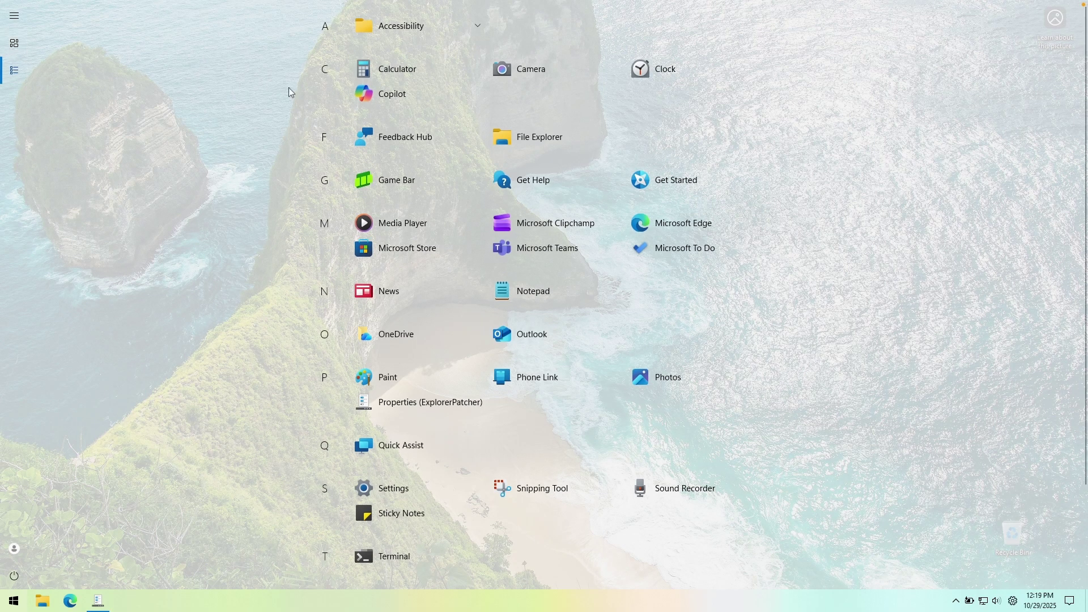
scroll(471, 317, "down", 3)
scroll(455, 348, "up", 3)
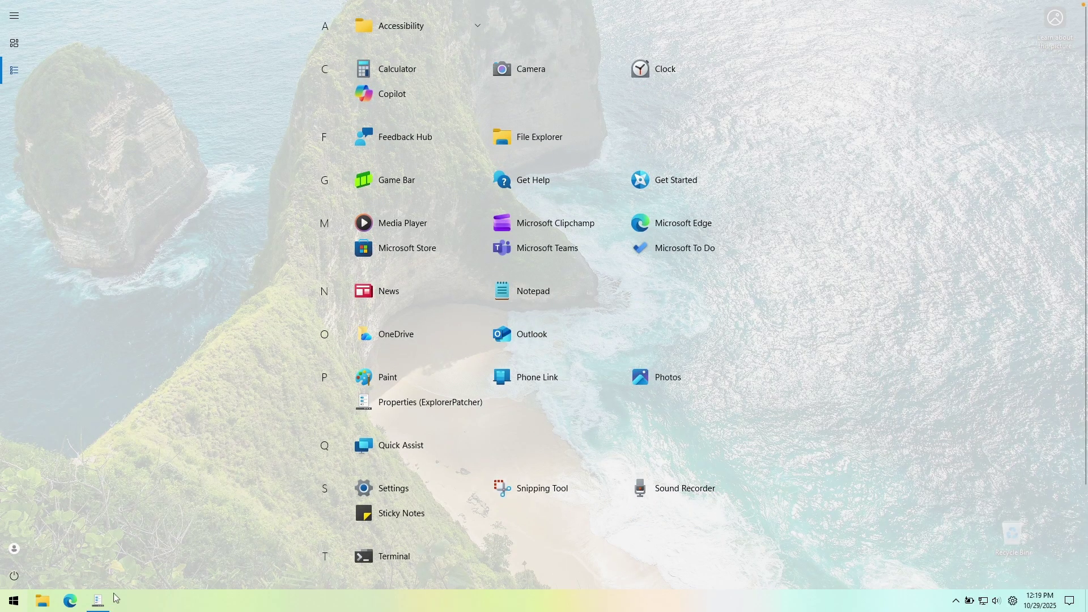
left_click(97, 600)
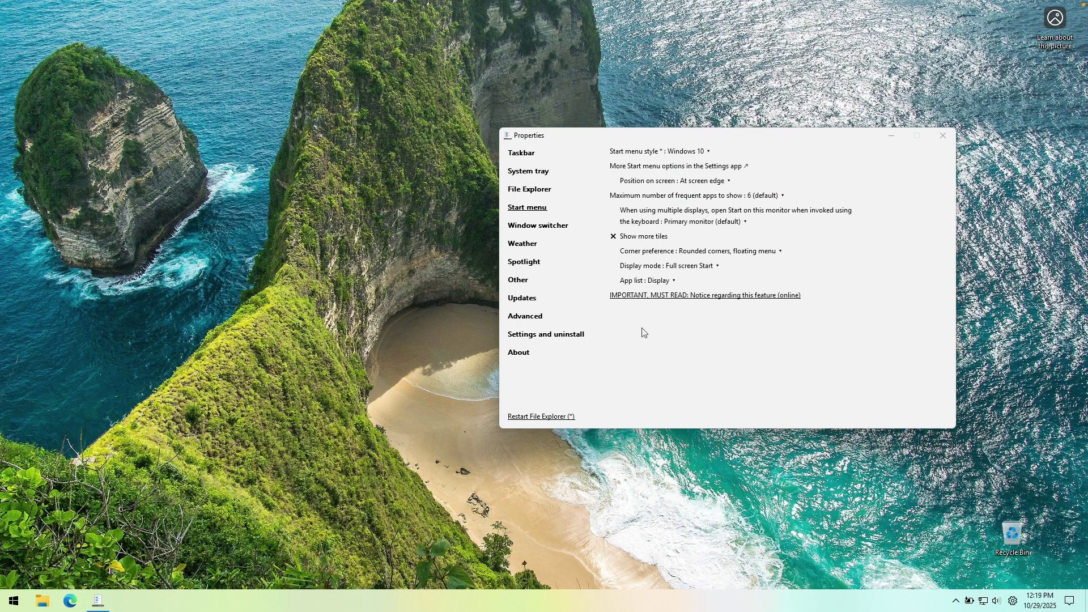
Step: Set the Start menu's display mode back to Default and approve the Registry Console Tool
left_click(699, 265)
left_click(687, 279)
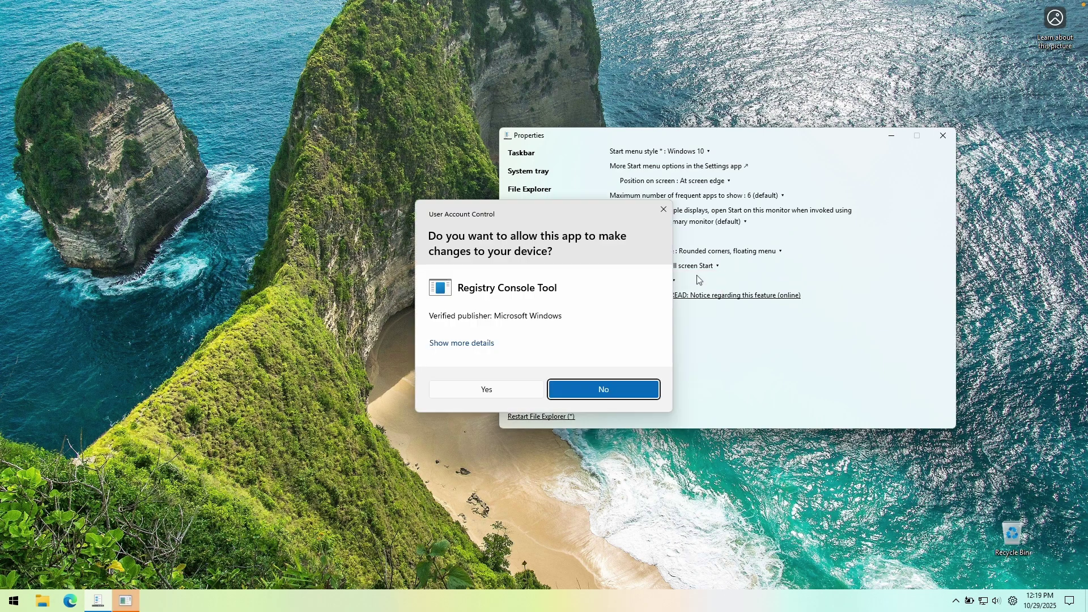
key("alt+y")
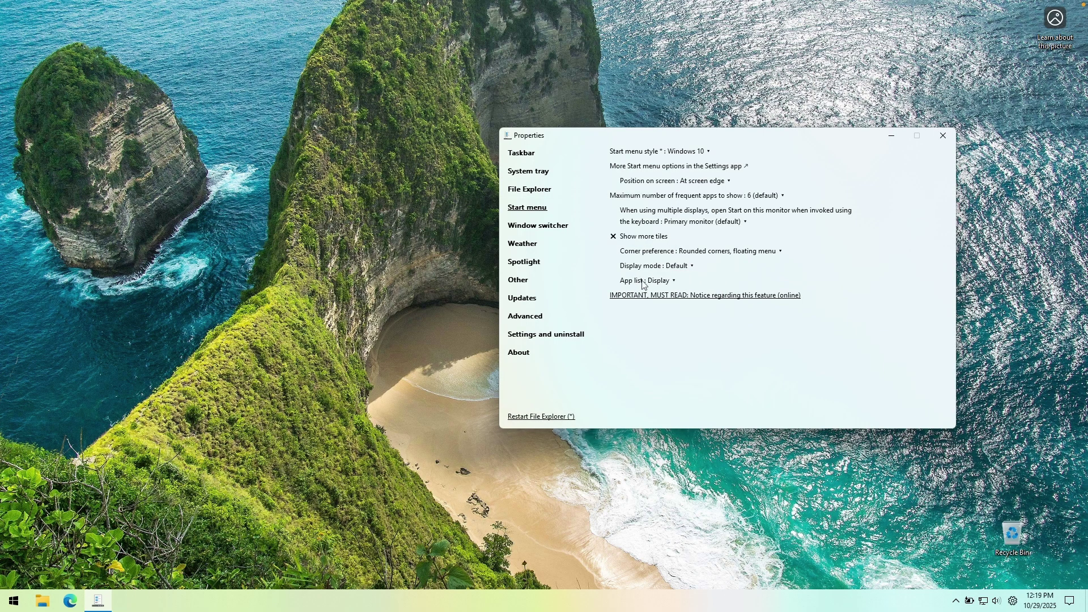
Step: Set the Start menu's app list to Hide and approve the Registry Console Tool
left_click(659, 281)
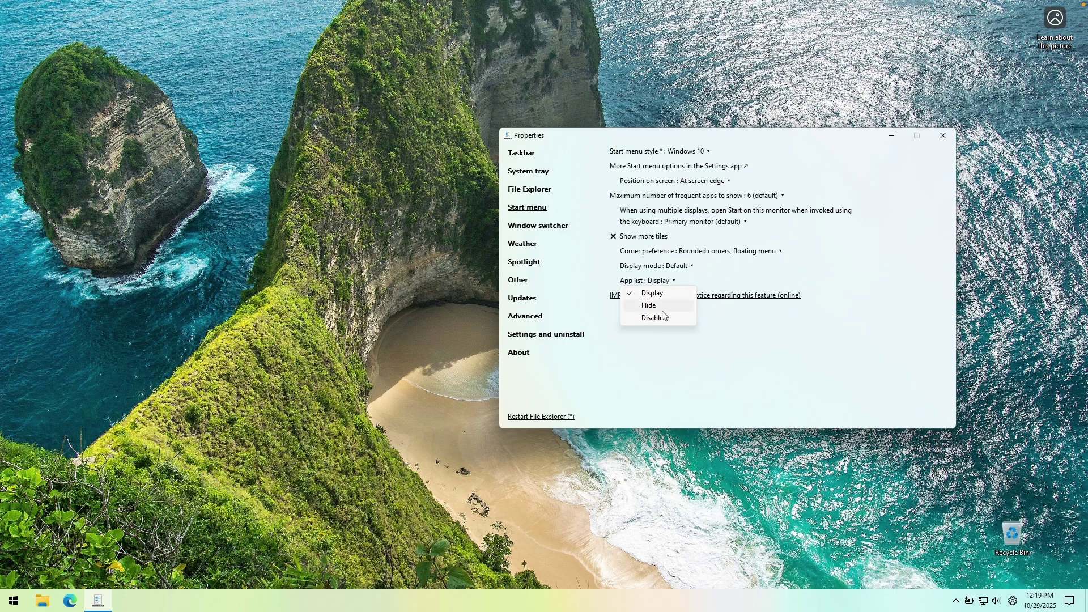
left_click(655, 309)
left_click(486, 389)
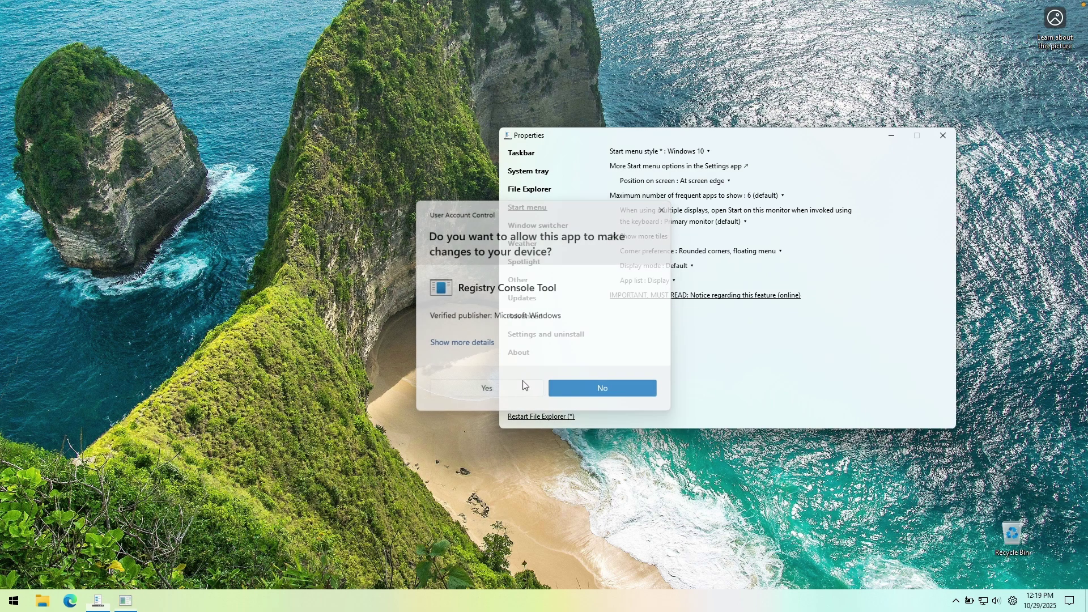
Step: Open the Start menu and examine its all apps list, pinned tiles and expandable side menu
key("super")
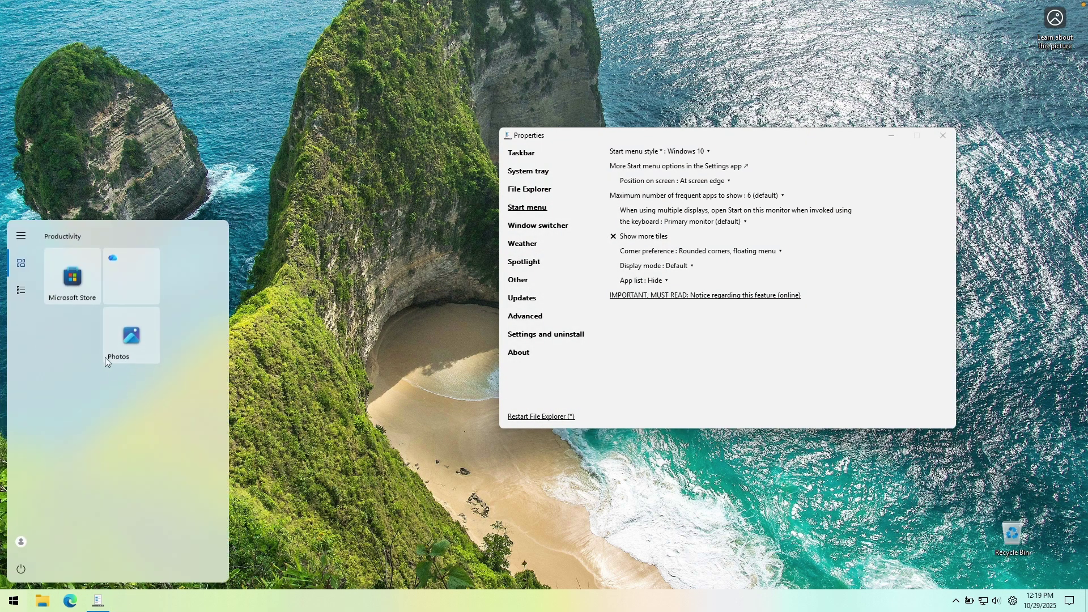
left_click(26, 290)
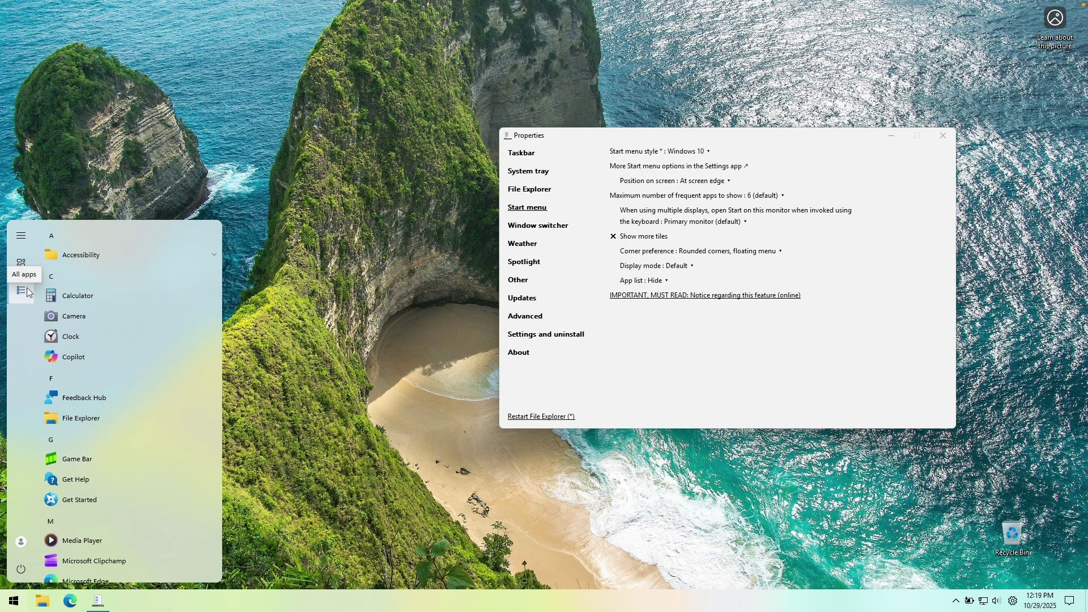
scroll(99, 502, "down", 5)
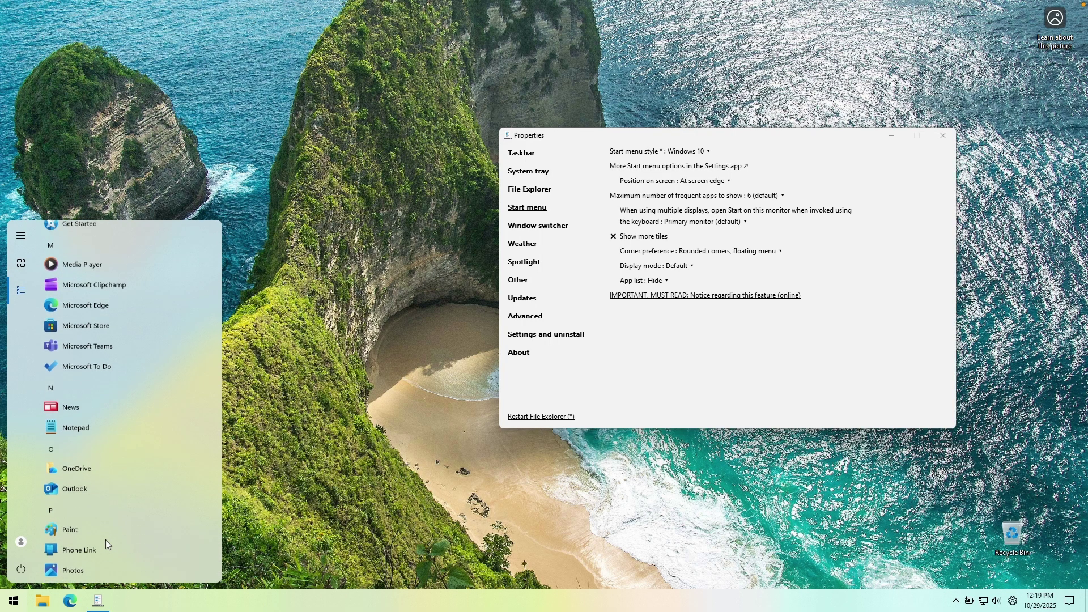
scroll(106, 527, "up", 5)
left_click(26, 264)
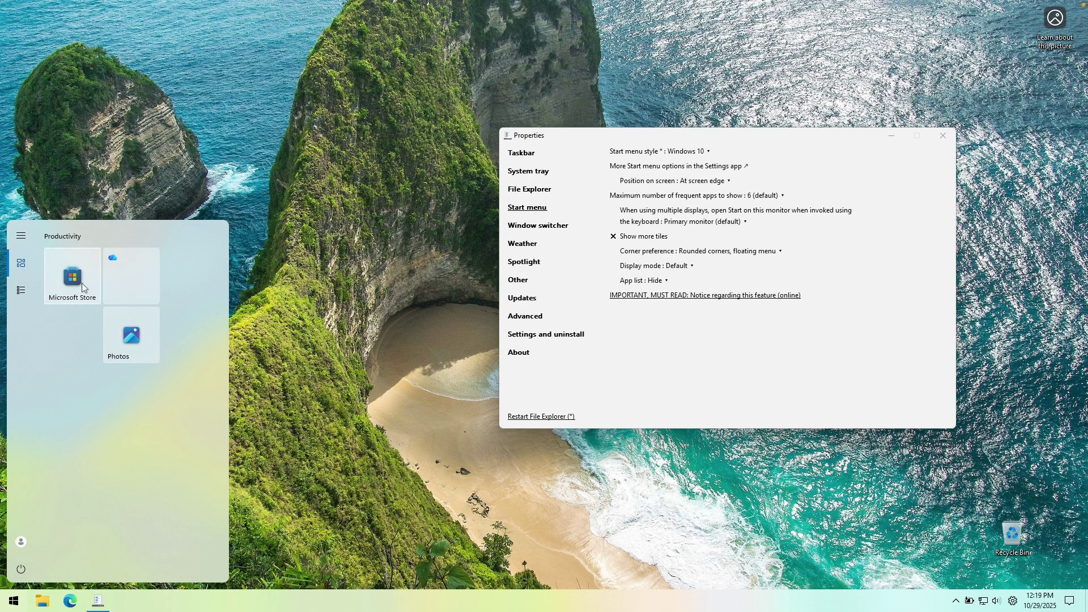
left_click(17, 239)
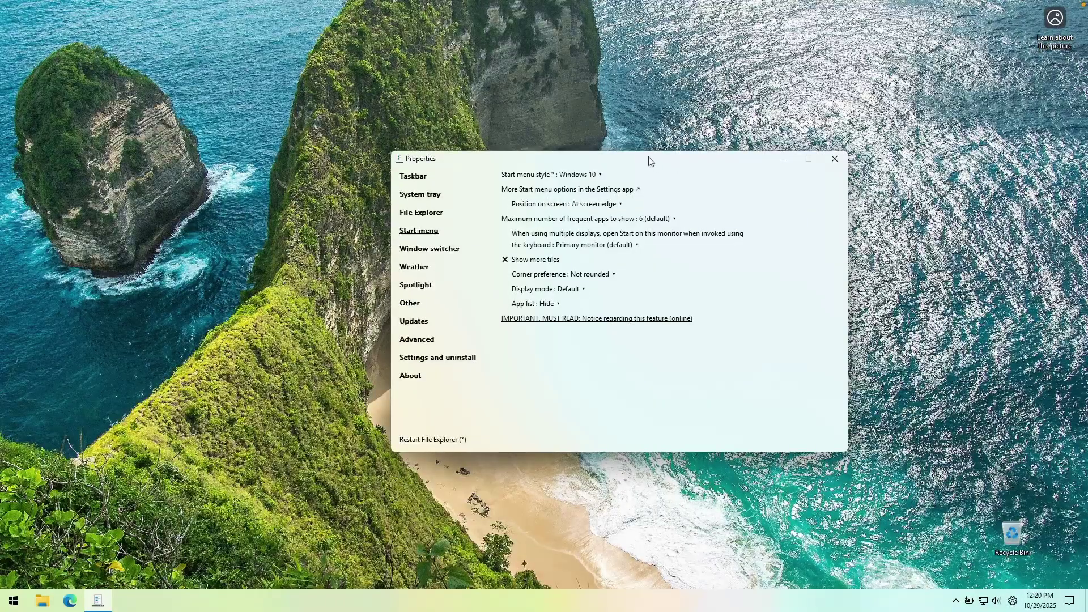
Step: Set the taskbar's Start button style to Windows 11 and restart File Explorer to apply it
left_click(427, 180)
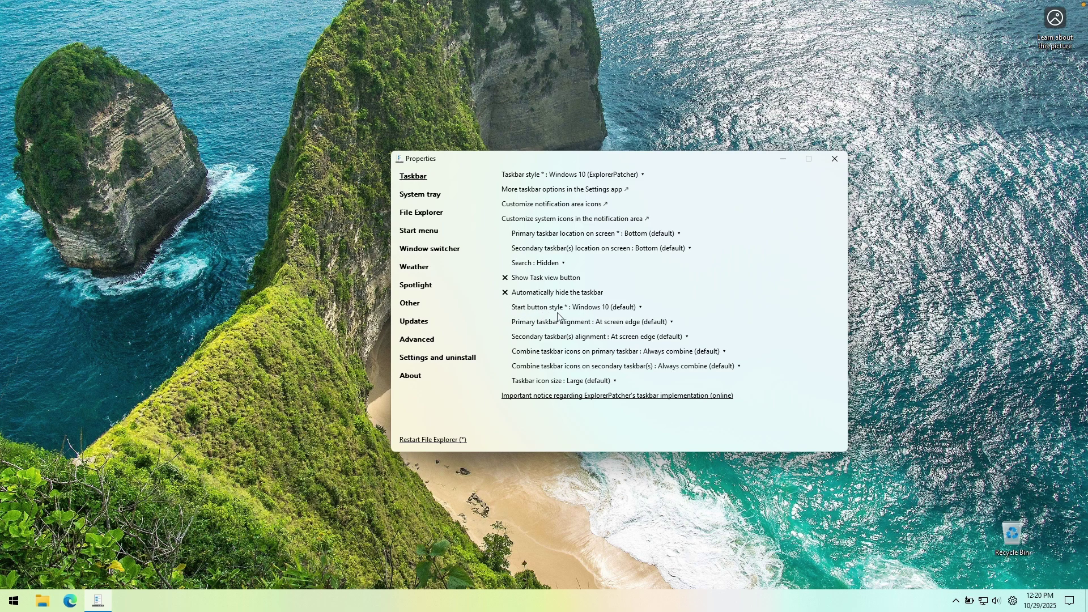
left_click(606, 309)
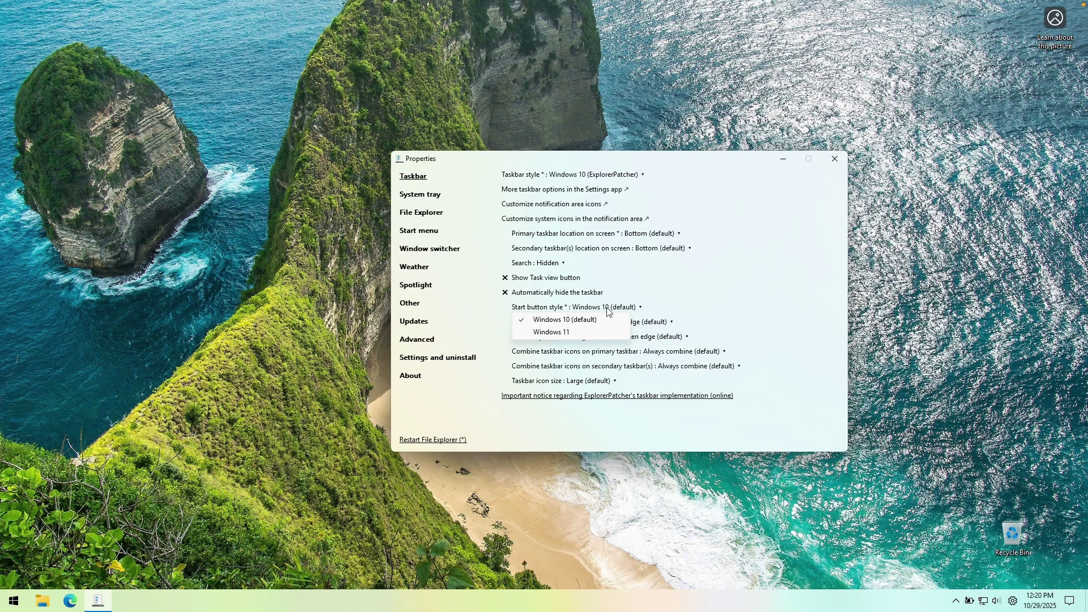
left_click(581, 331)
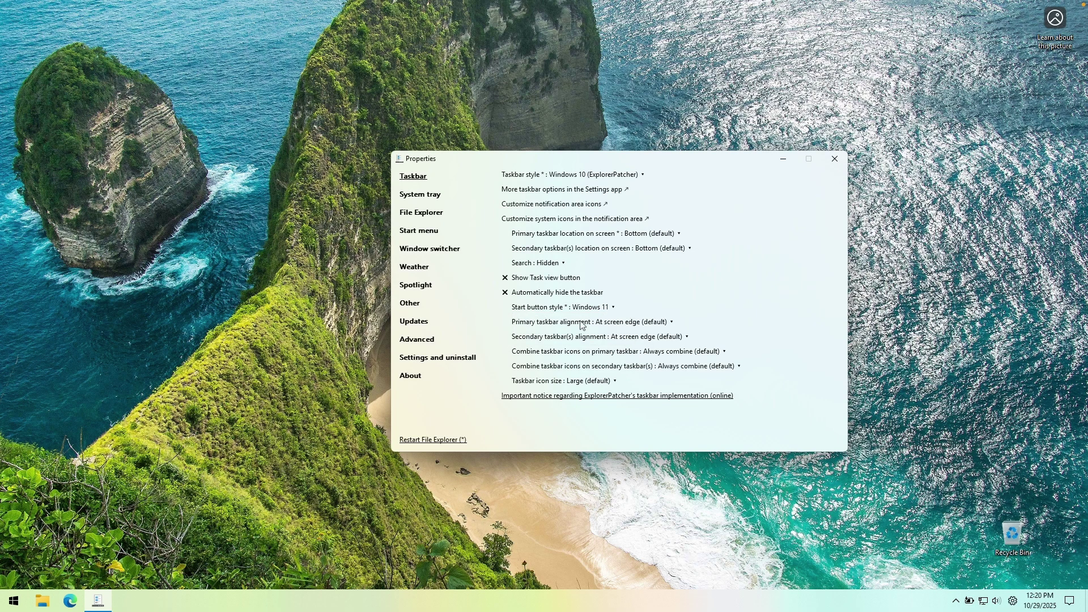
left_click(438, 440)
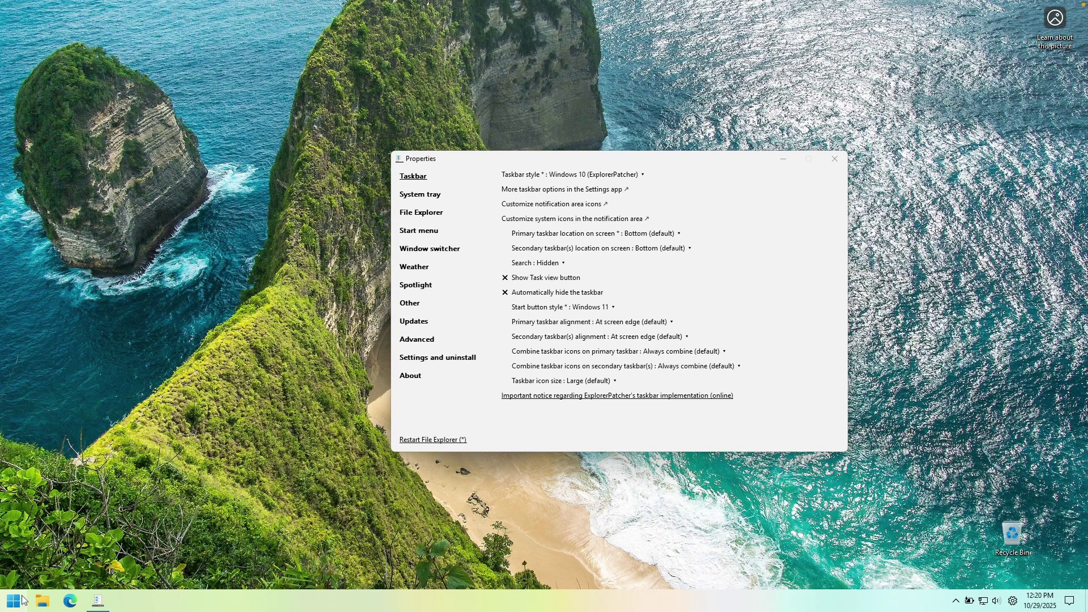
Step: Check the Start menu from the restyled Start button and close it again
left_click(22, 600)
left_click(322, 484)
left_click(14, 600)
left_click(152, 494)
Step: Try the Small taskbar icon size with the Start menu and return the size to Large (default)
left_click(591, 384)
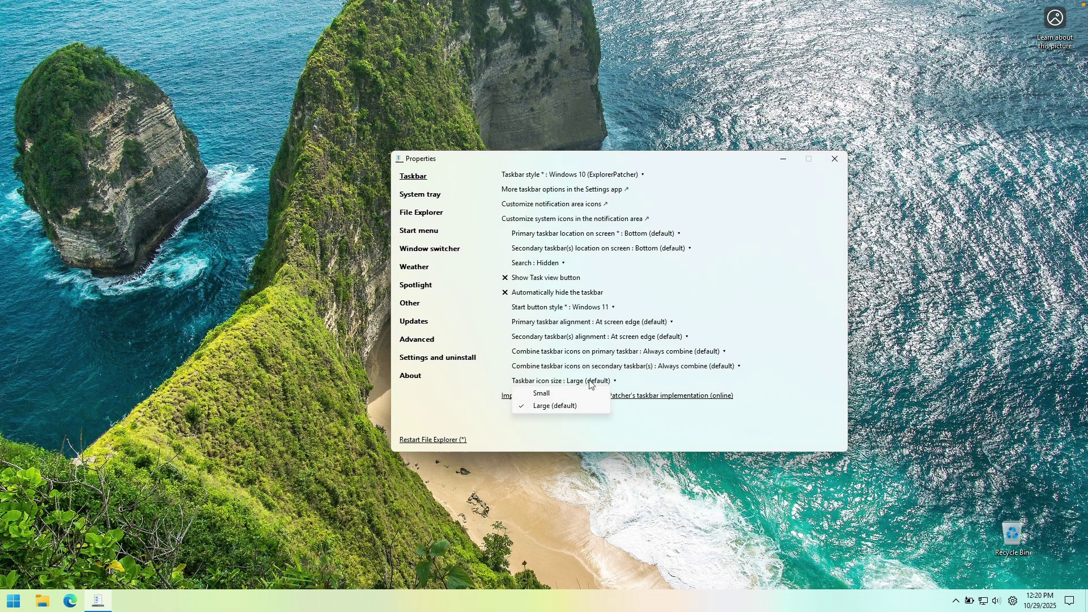
left_click(567, 393)
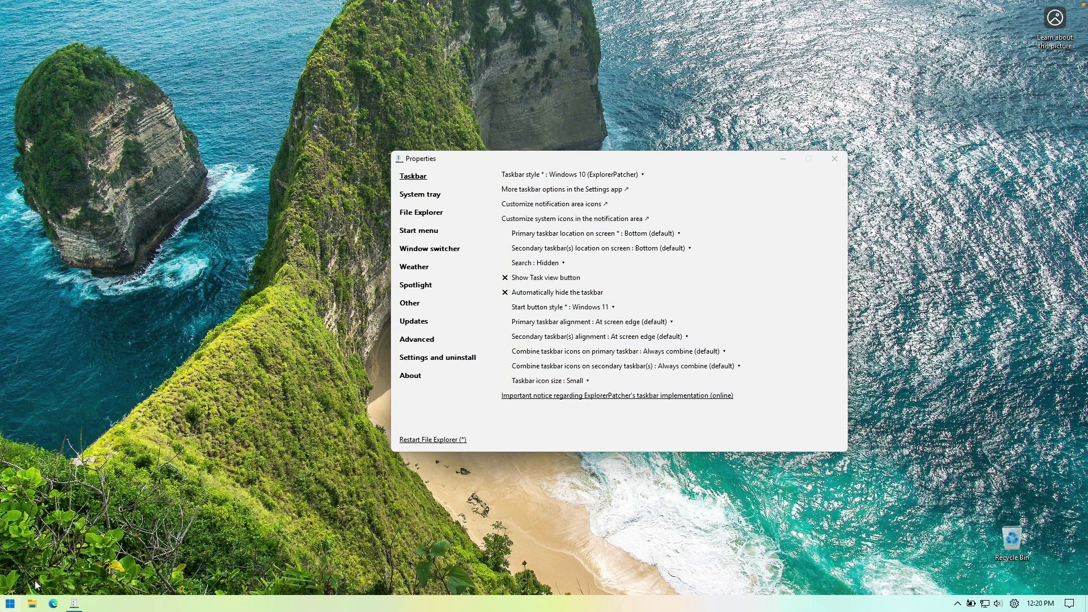
left_click(10, 603)
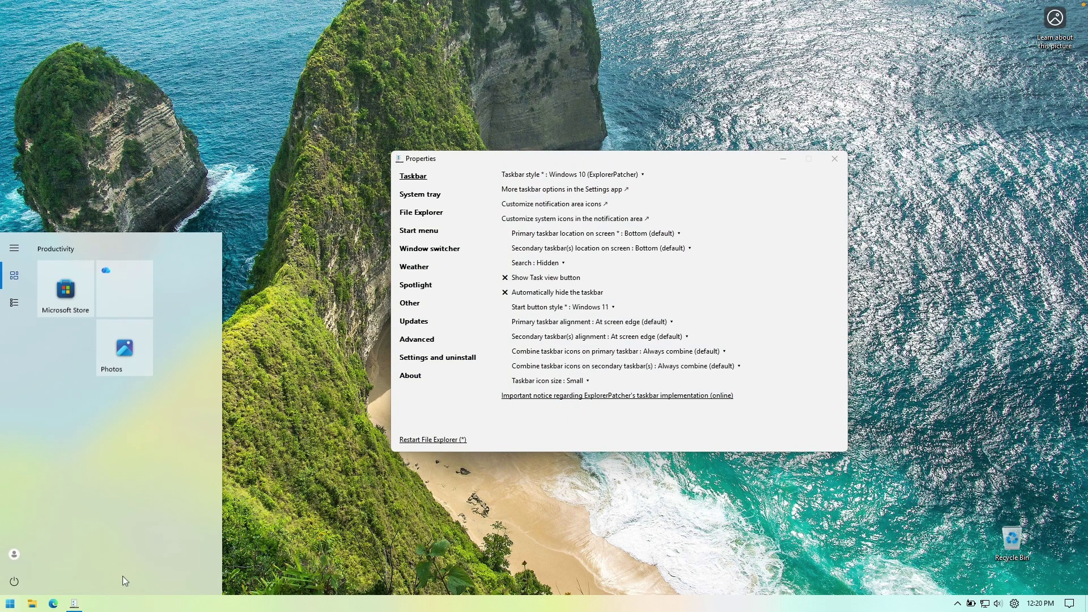
left_click(313, 529)
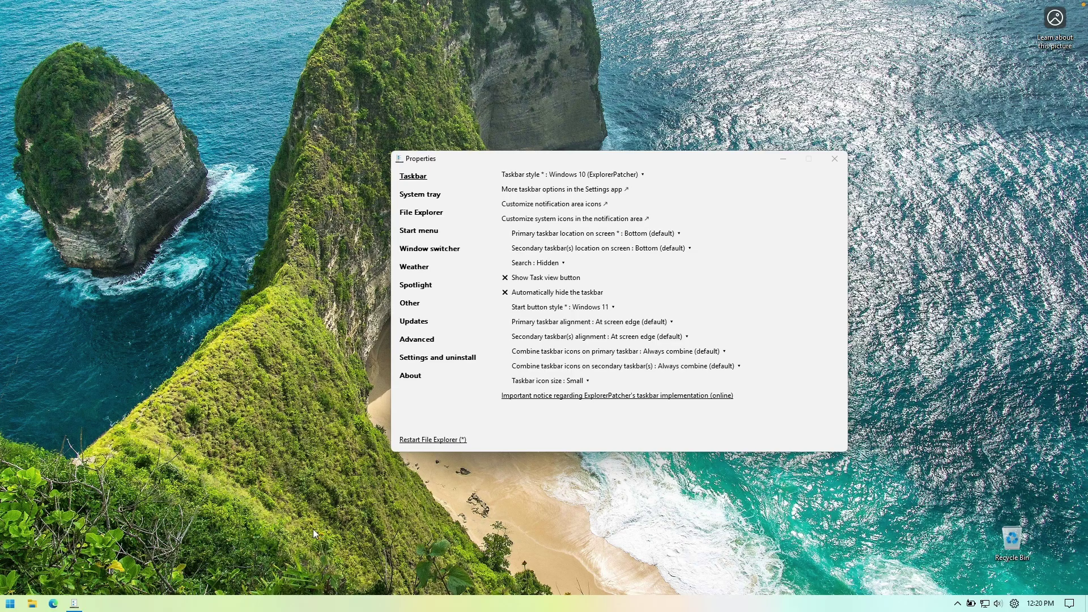
left_click(574, 380)
left_click(527, 404)
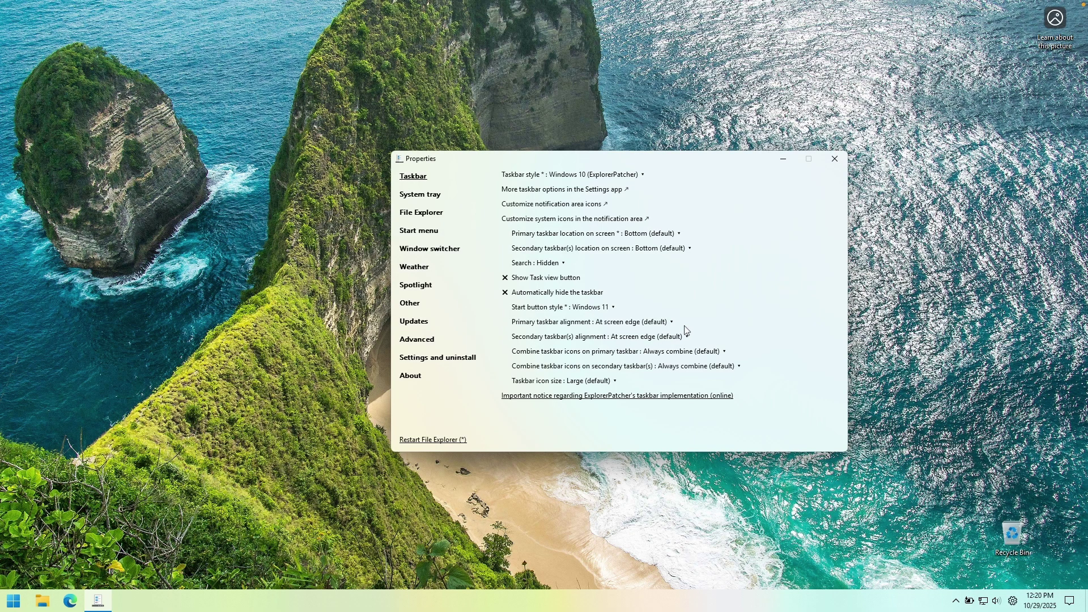
Step: Set the primary taskbar's icon combining to Never combine
left_click(677, 352)
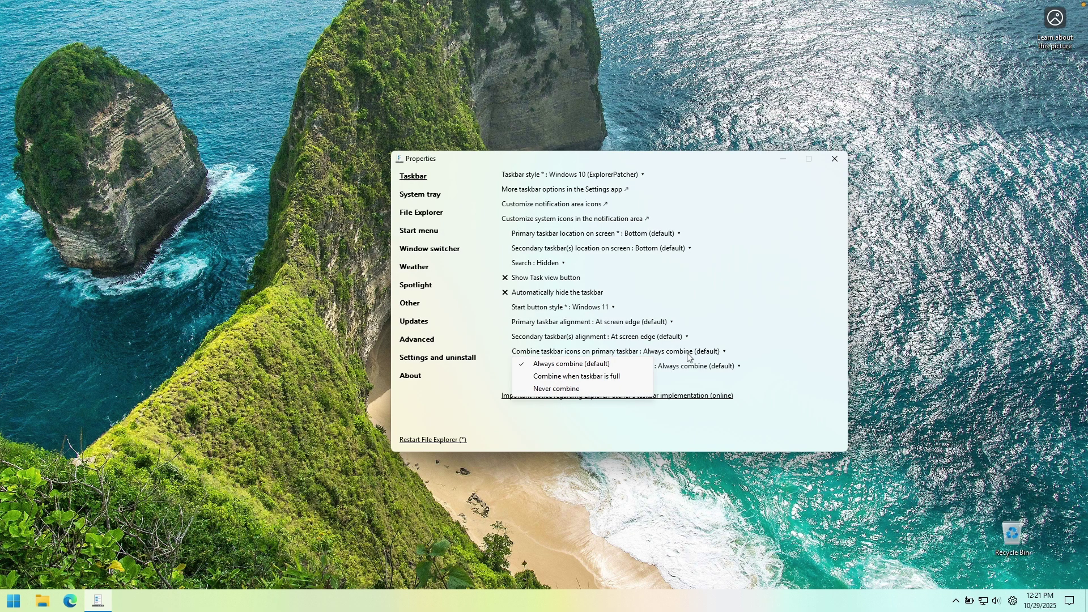
left_click(576, 388)
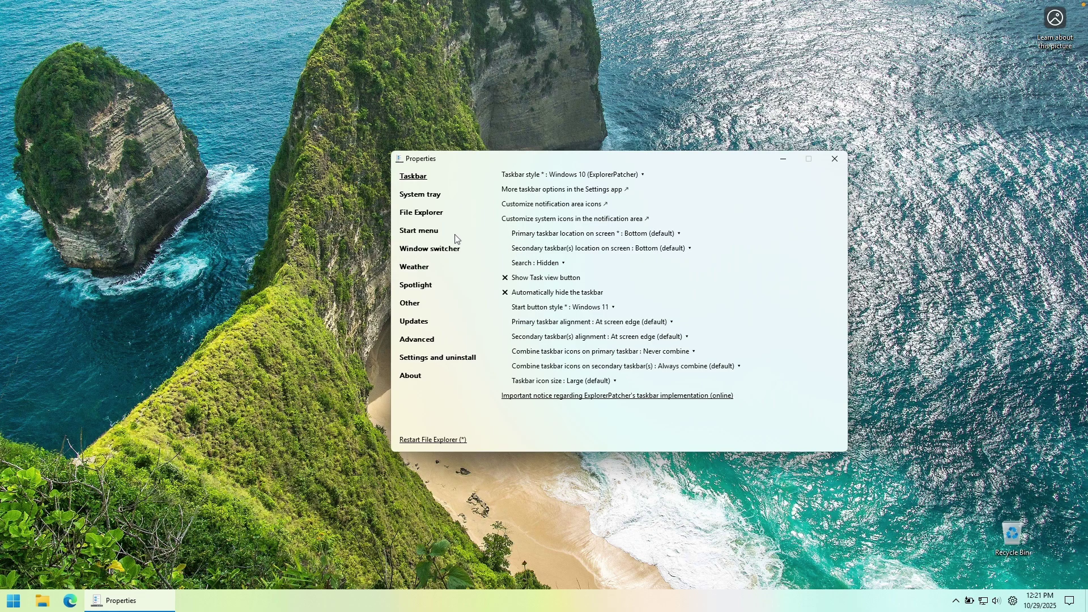
Step: Enable "Disable the Windows 11 context menu" in the File Explorer settings, comparing the desktop context menu before and after
left_click(430, 218)
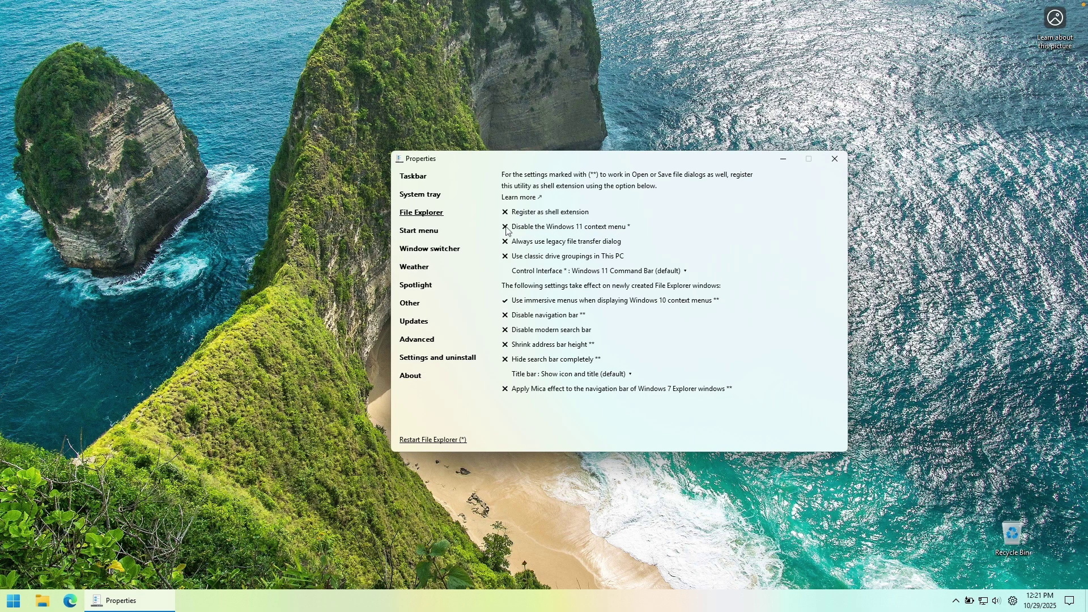
left_click(225, 231)
right_click(230, 232)
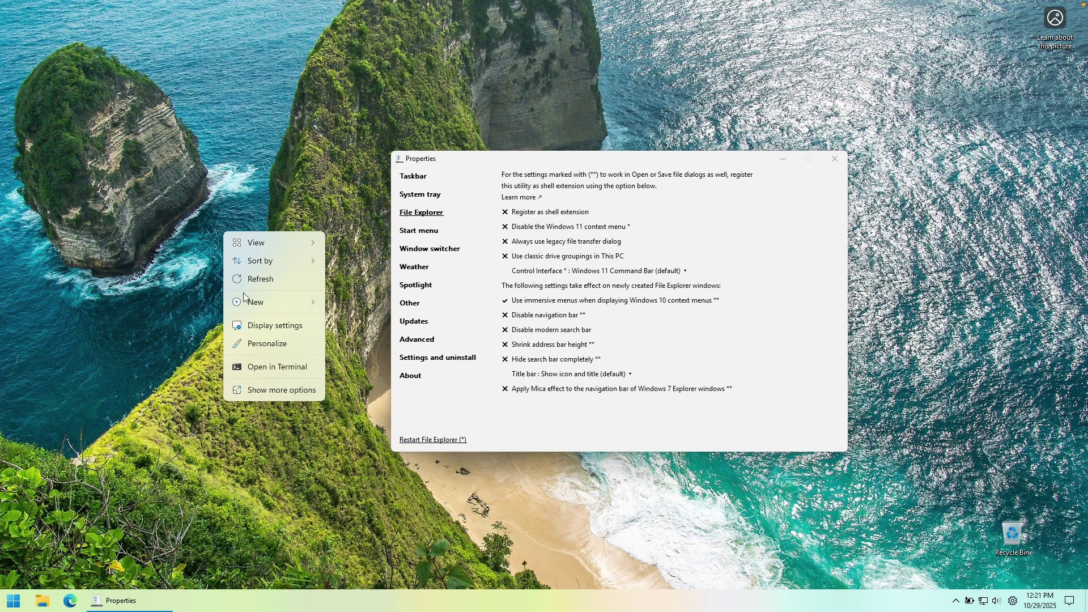
left_click(505, 227)
right_click(187, 243)
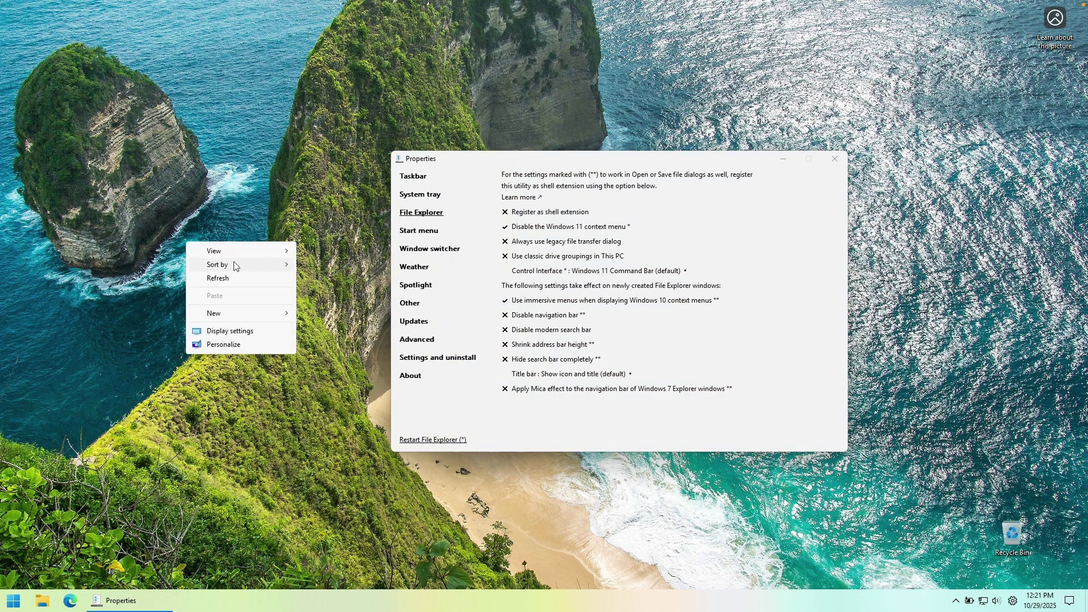
mouse_move(234, 255)
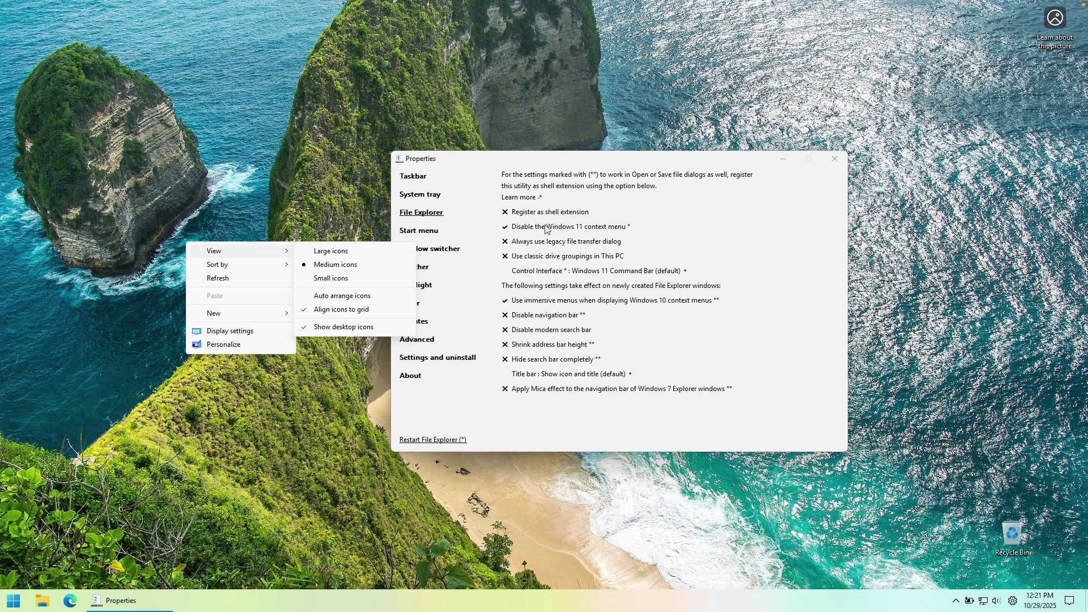
left_click_drag(460, 214, 445, 214)
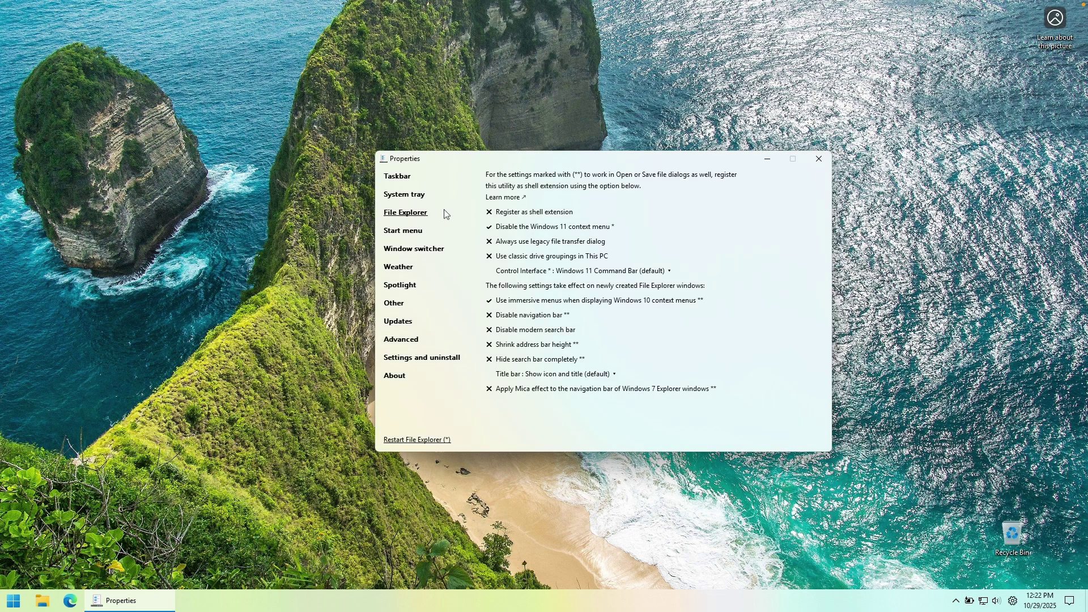
Step: Review the System tray settings and the choices for what the network icon opens, without changing them
left_click(414, 199)
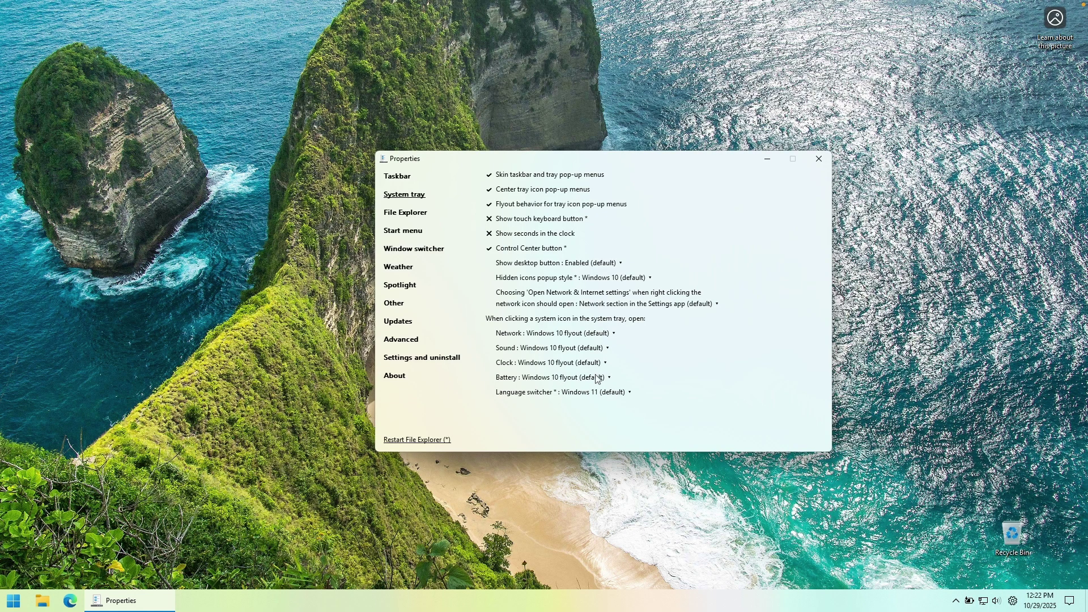
left_click(605, 339)
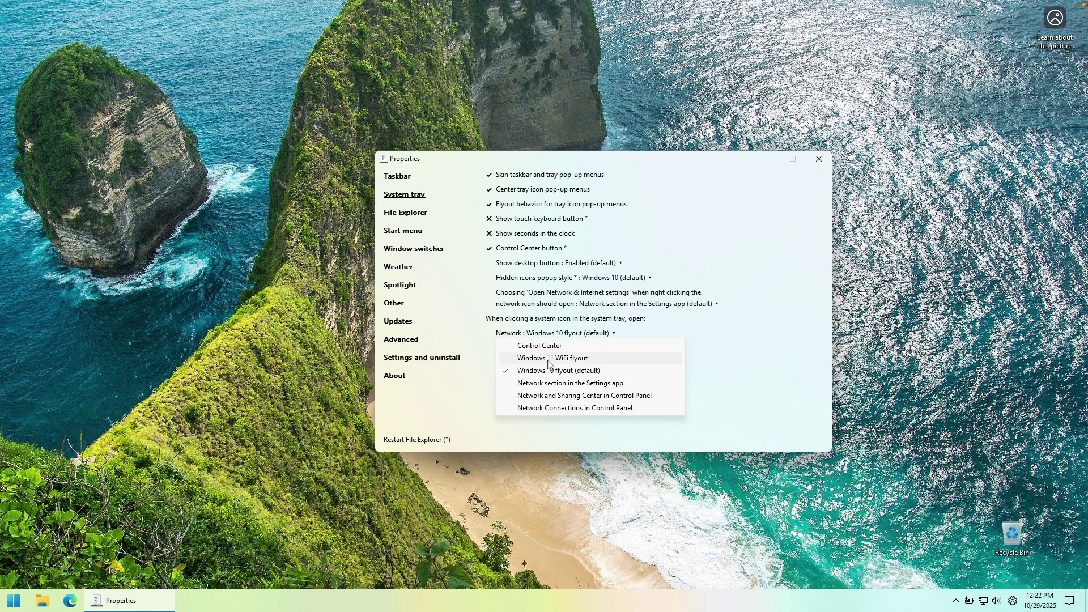
left_click(755, 351)
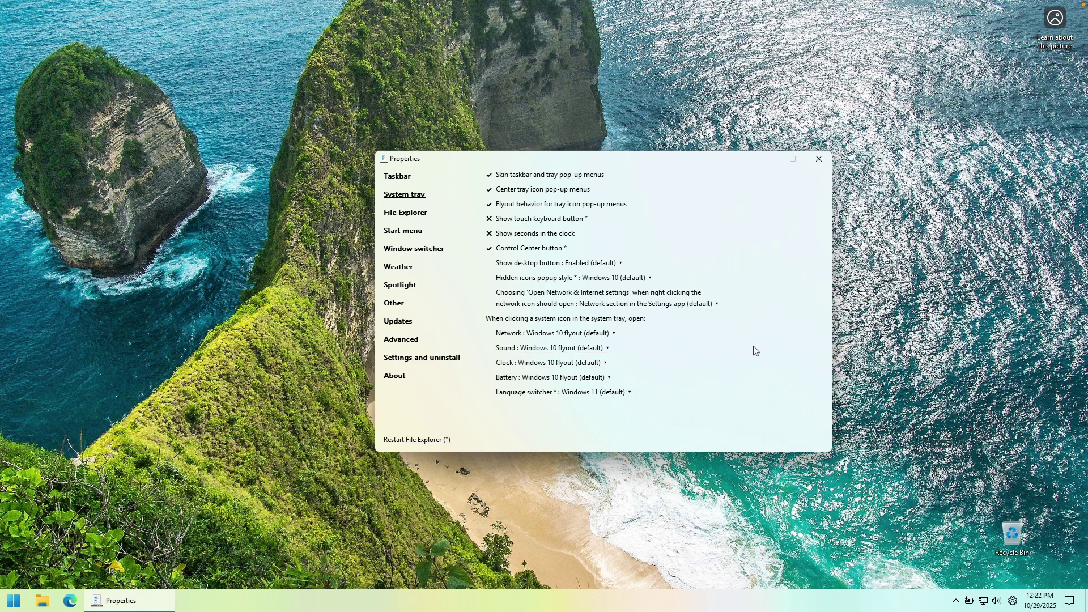
Step: Preview the current window switcher and set the Alt+Tab style to Simple Window Switcher
left_click(434, 250)
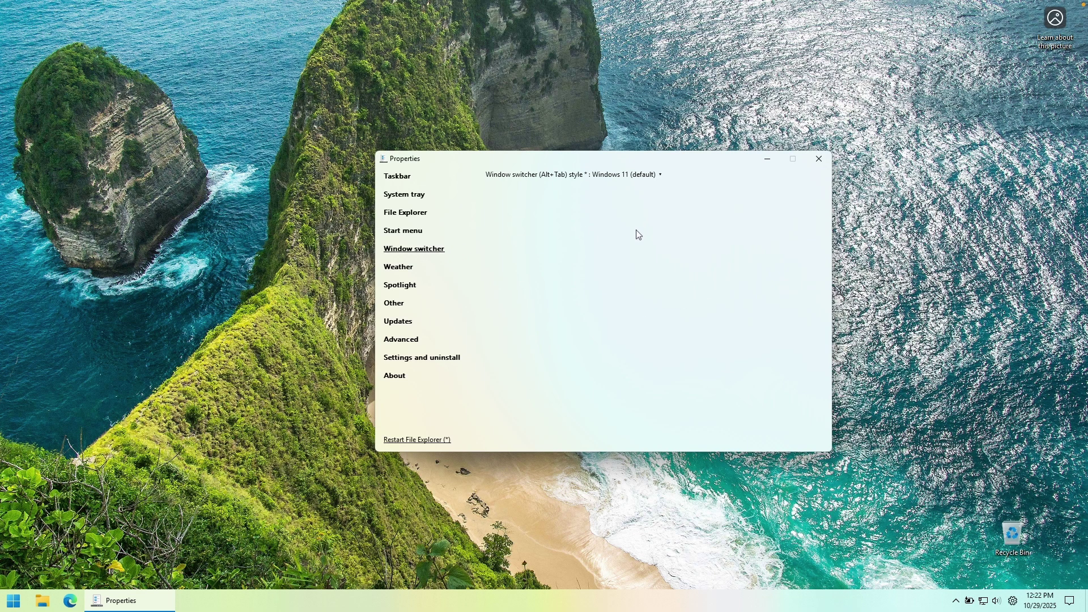
key("alt+Tab")
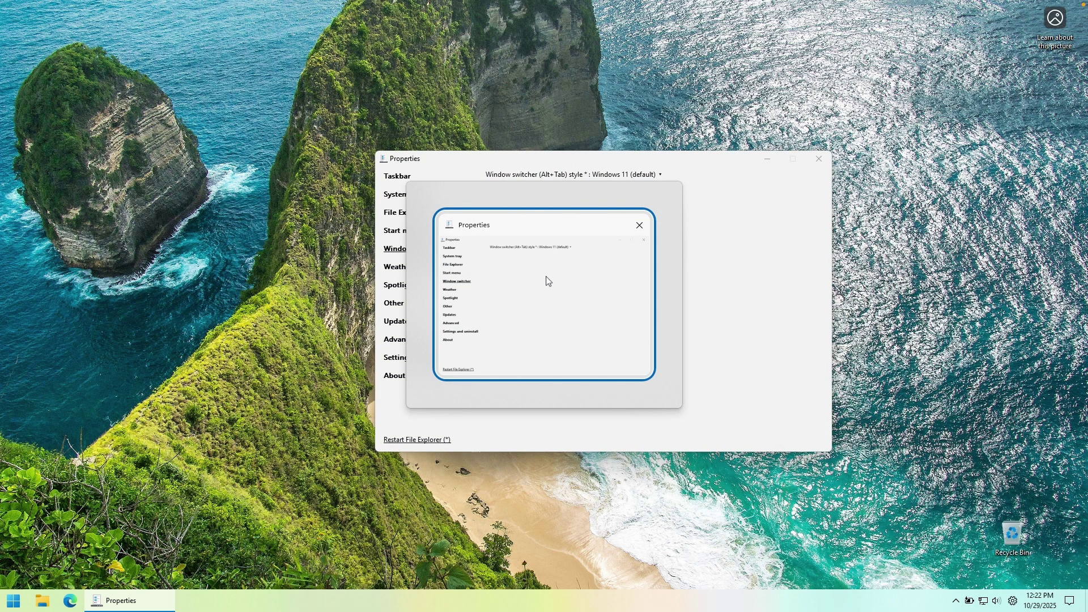
left_click(620, 176)
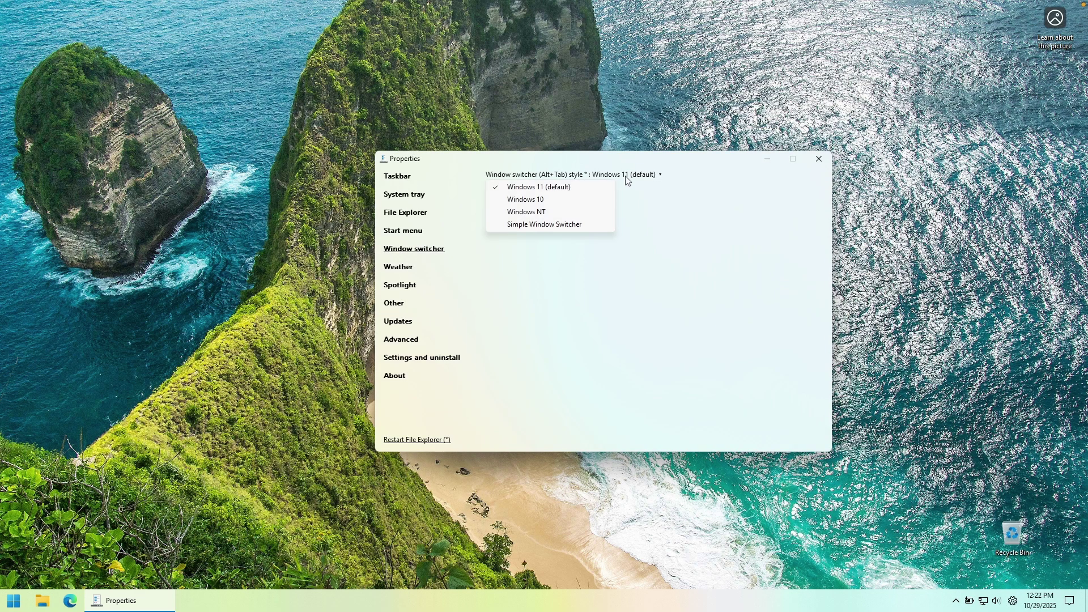
left_click(544, 224)
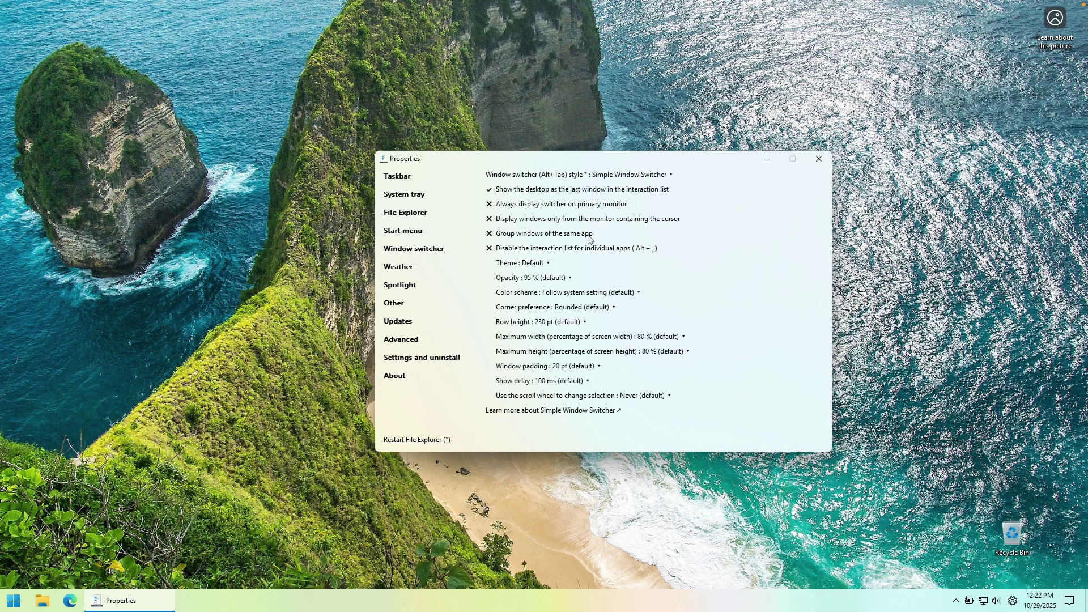
Step: Restart File Explorer to apply the new Alt+Tab style and preview the window switcher
left_click(418, 439)
key("alt+Tab")
Step: Review the Weather, Spotlight, Other, Updates, Settings and uninstall, About and Taskbar pages, and close the Properties window
left_click(405, 269)
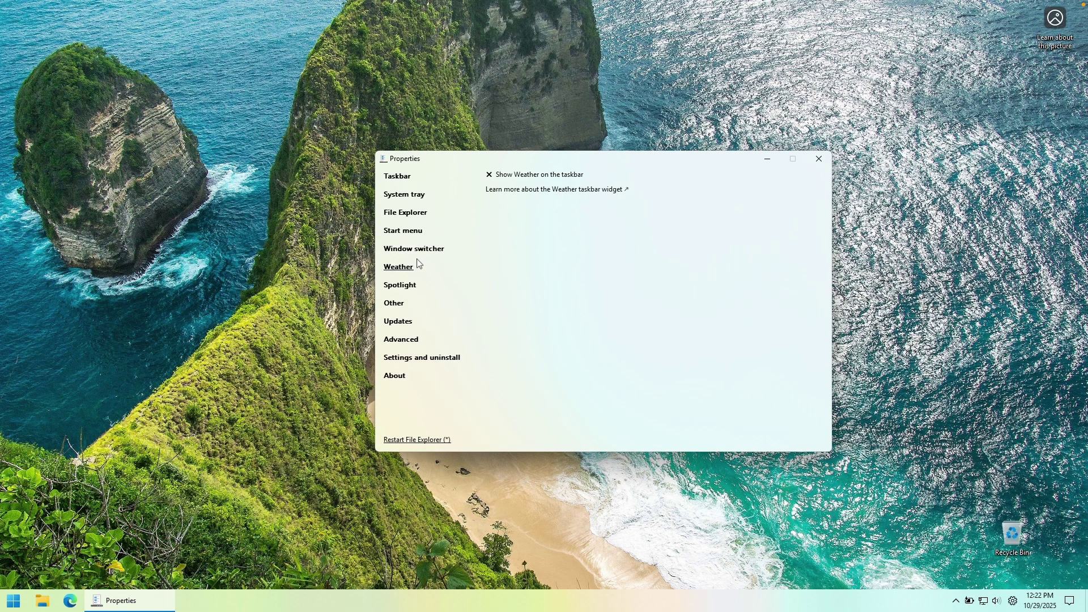
left_click(412, 286)
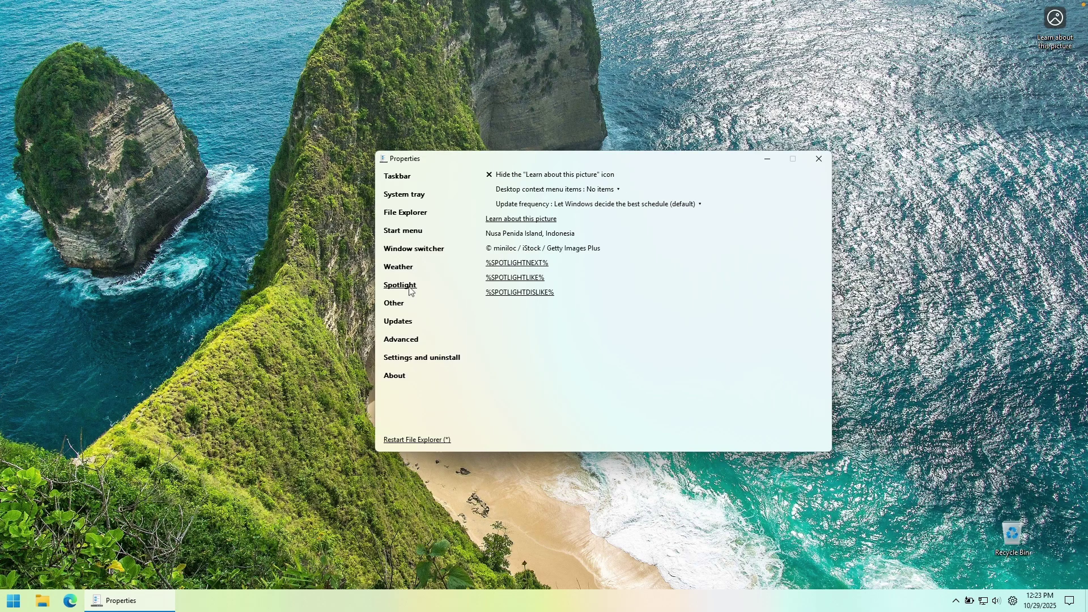
left_click(396, 306)
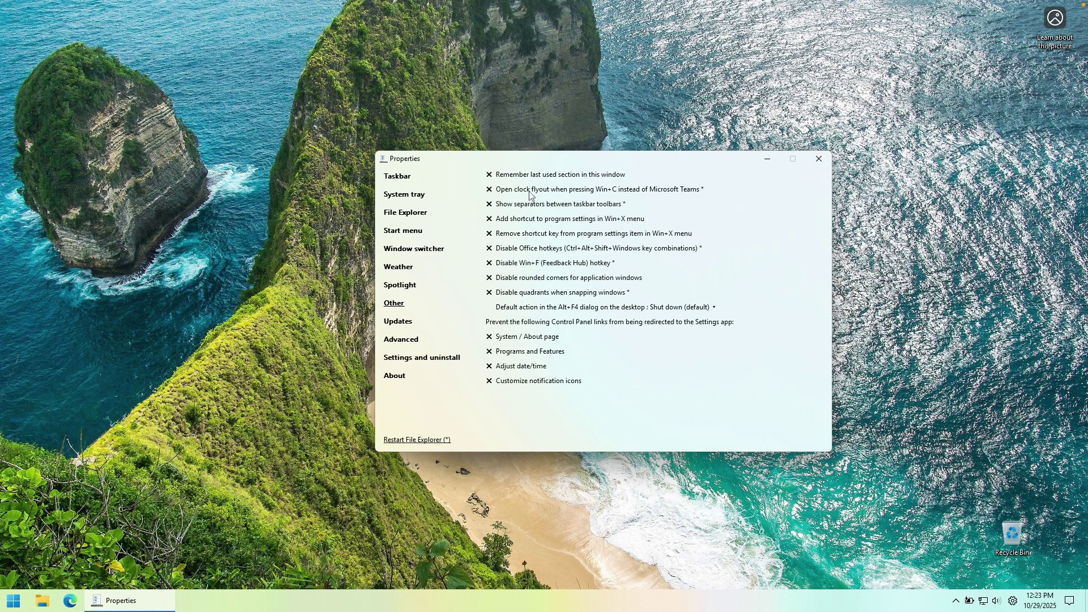
left_click(408, 320)
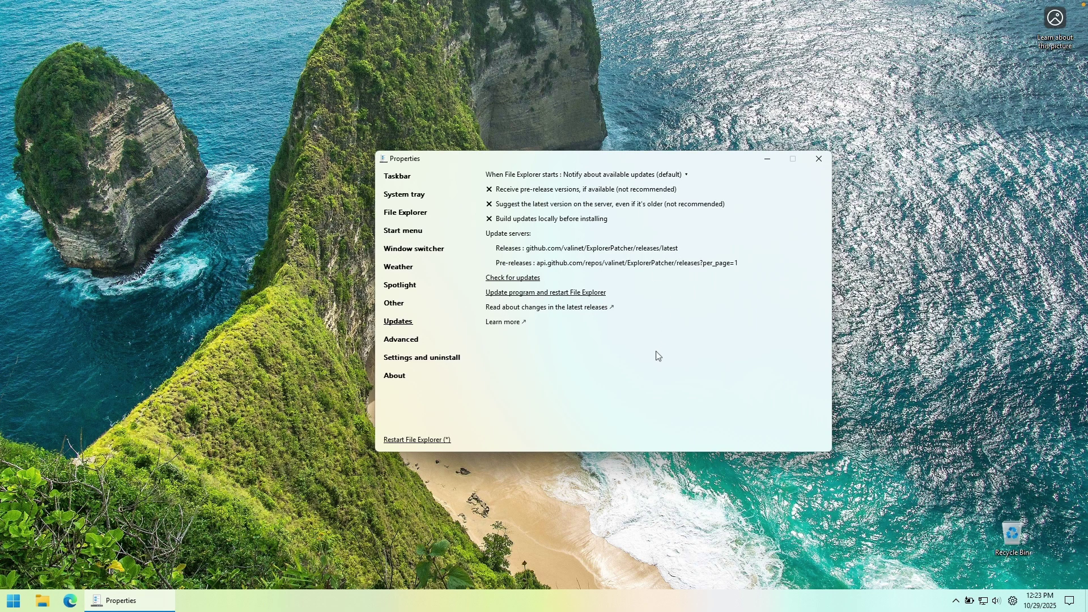
left_click(431, 356)
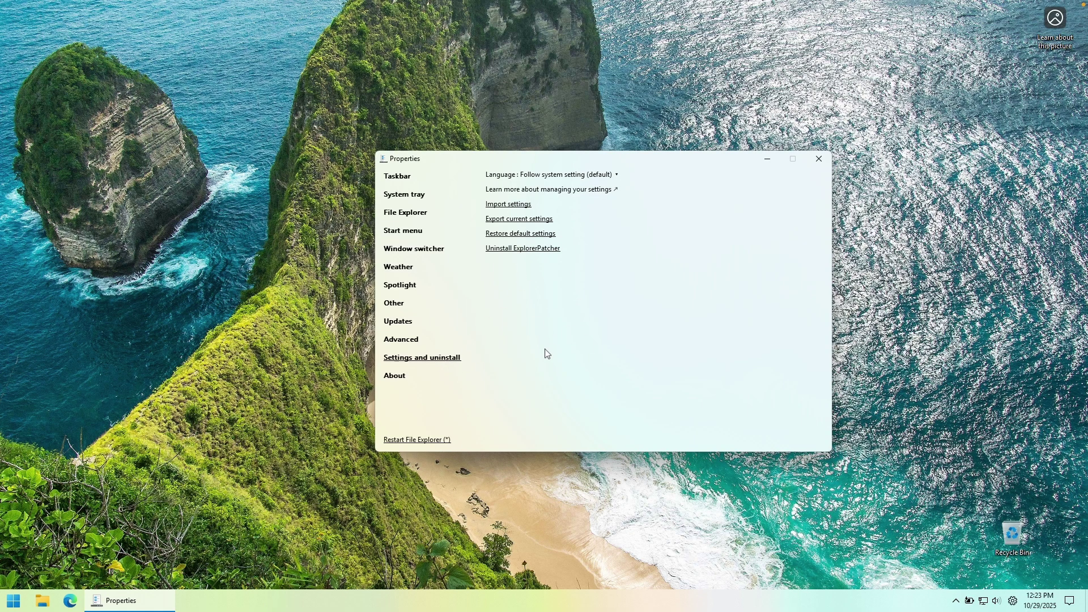
left_click(396, 376)
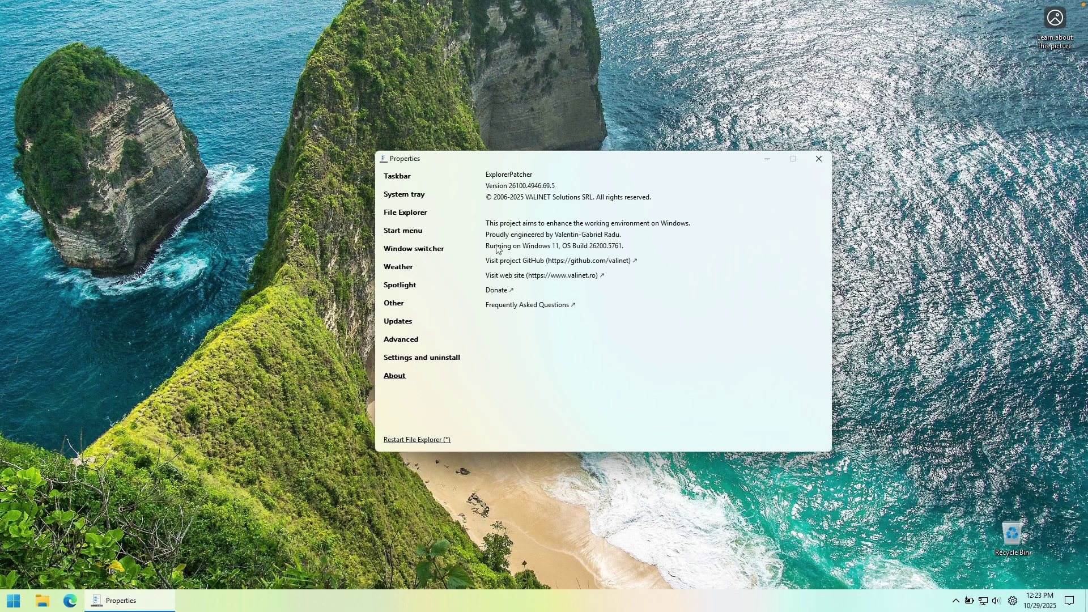
left_click(412, 178)
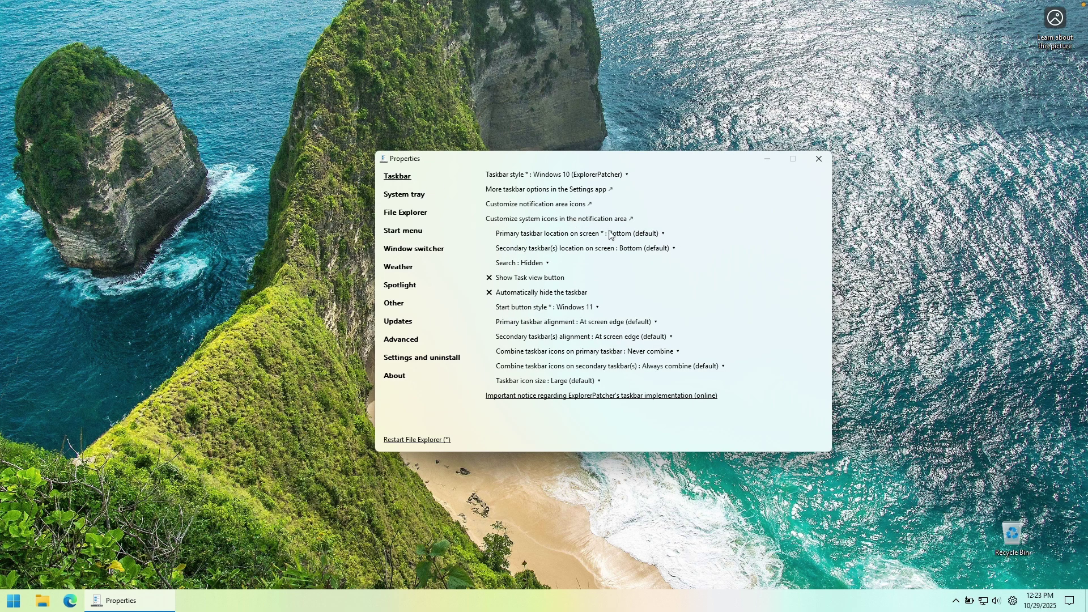
left_click(819, 162)
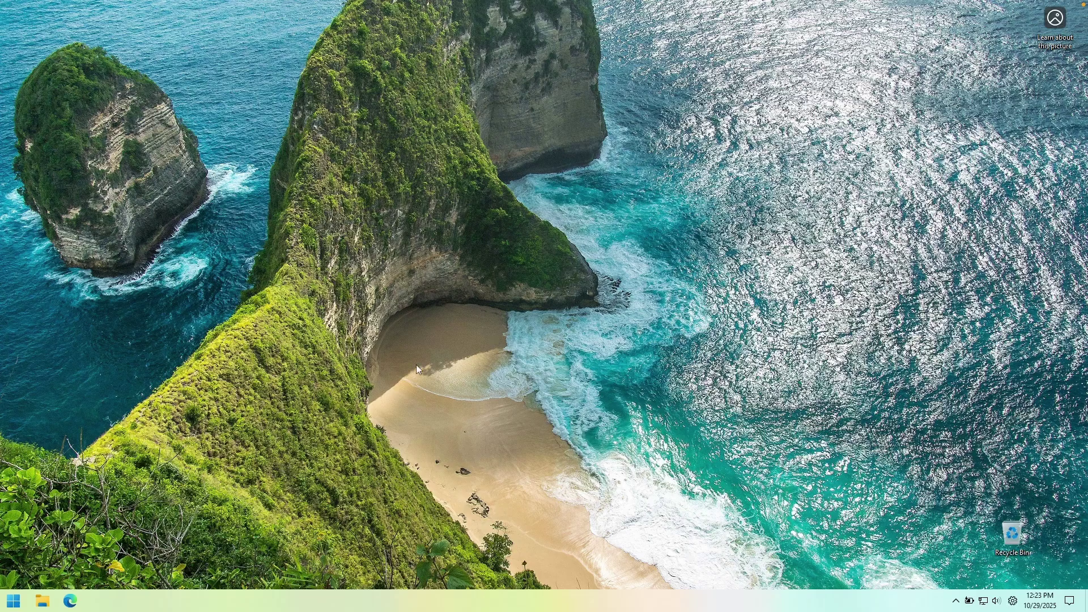
Step: Open Windows Settings from the Start menu's full app list and go to the Installed apps page
left_click(13, 600)
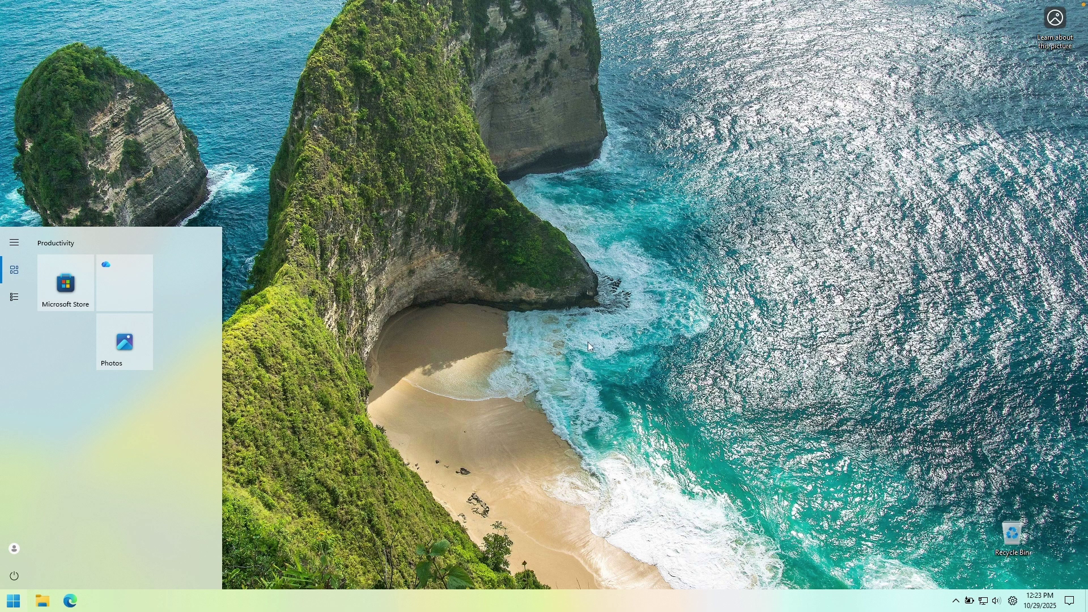
left_click(662, 371)
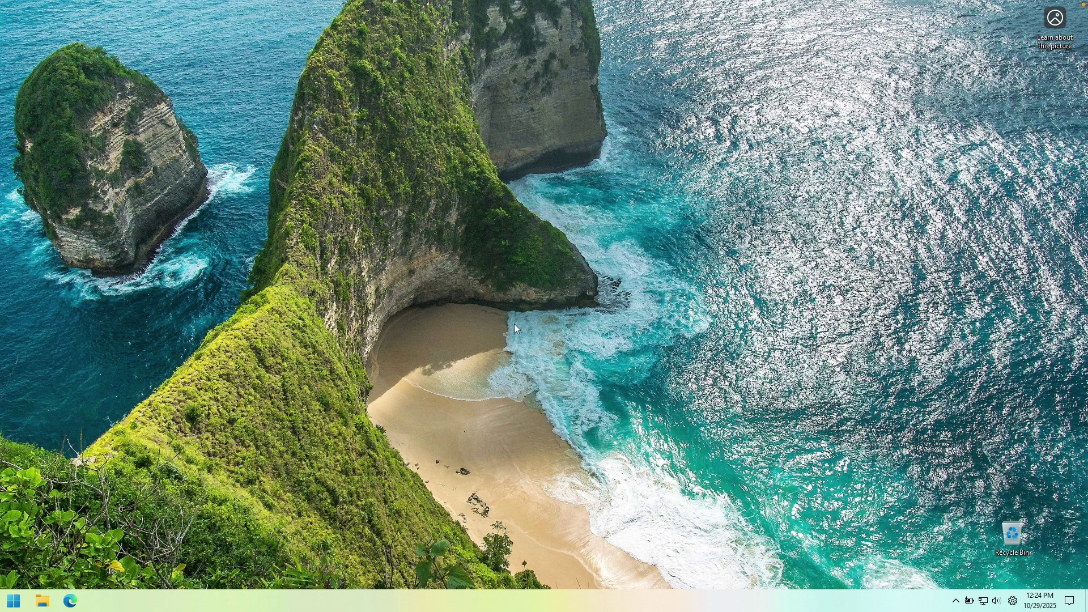
left_click(14, 600)
left_click(17, 299)
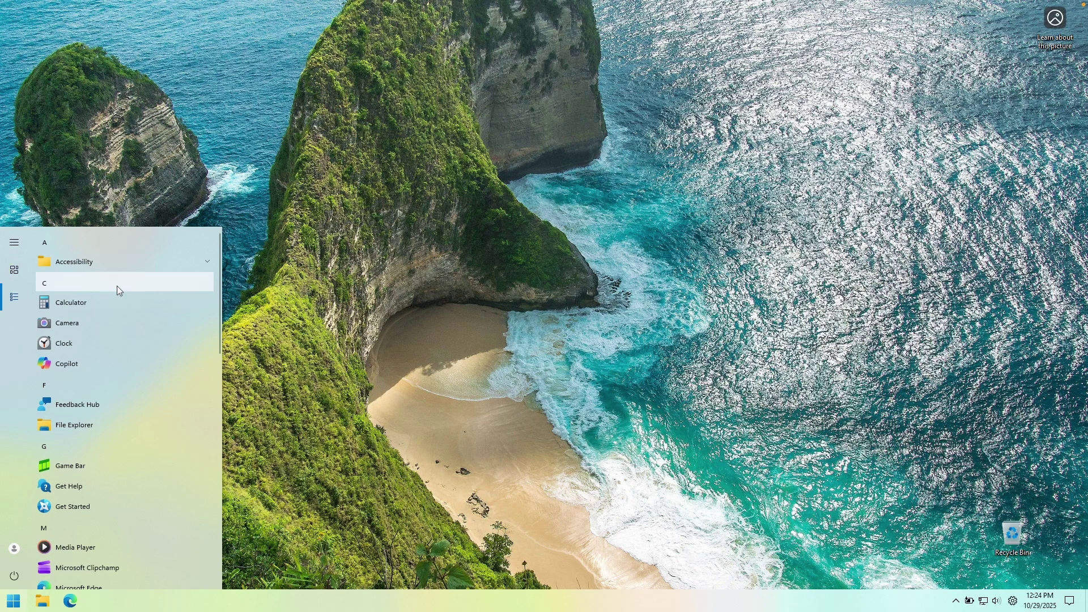
scroll(111, 408, "down", 15)
scroll(104, 440, "down", 3)
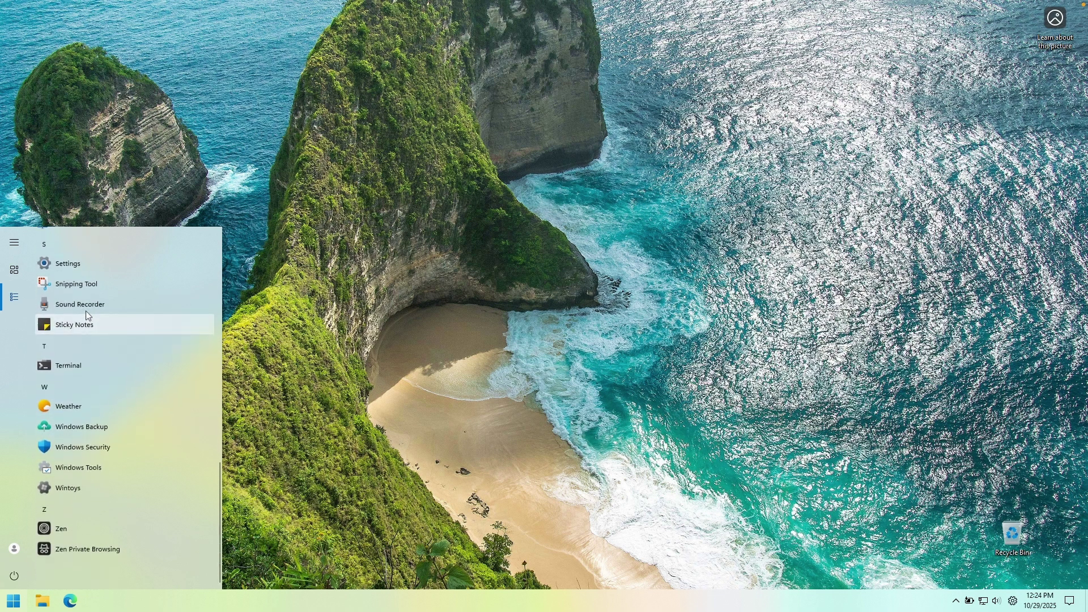
left_click(85, 264)
left_click(76, 182)
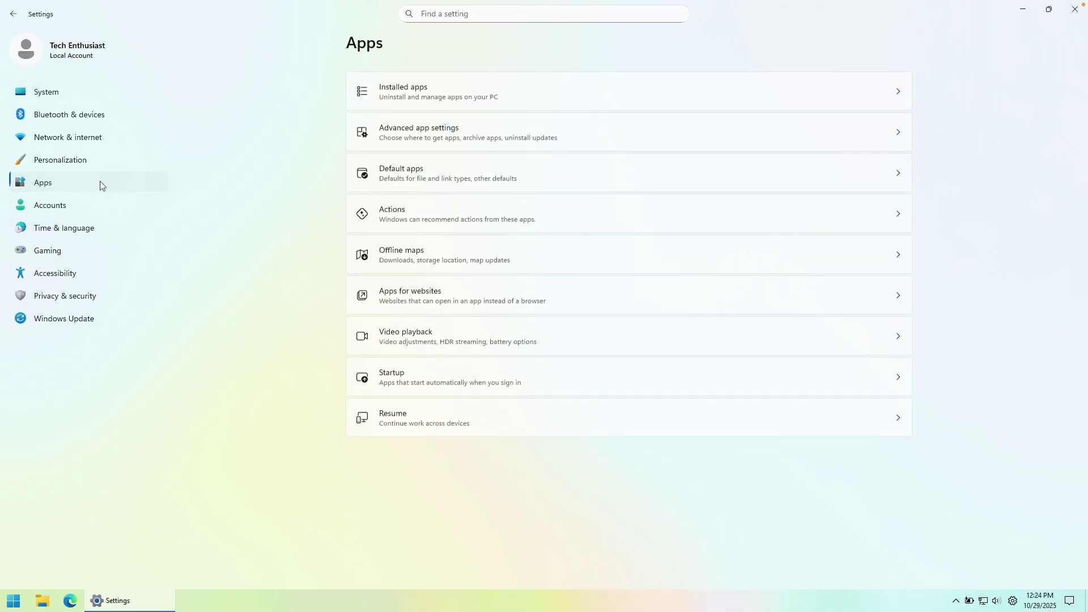
left_click(467, 91)
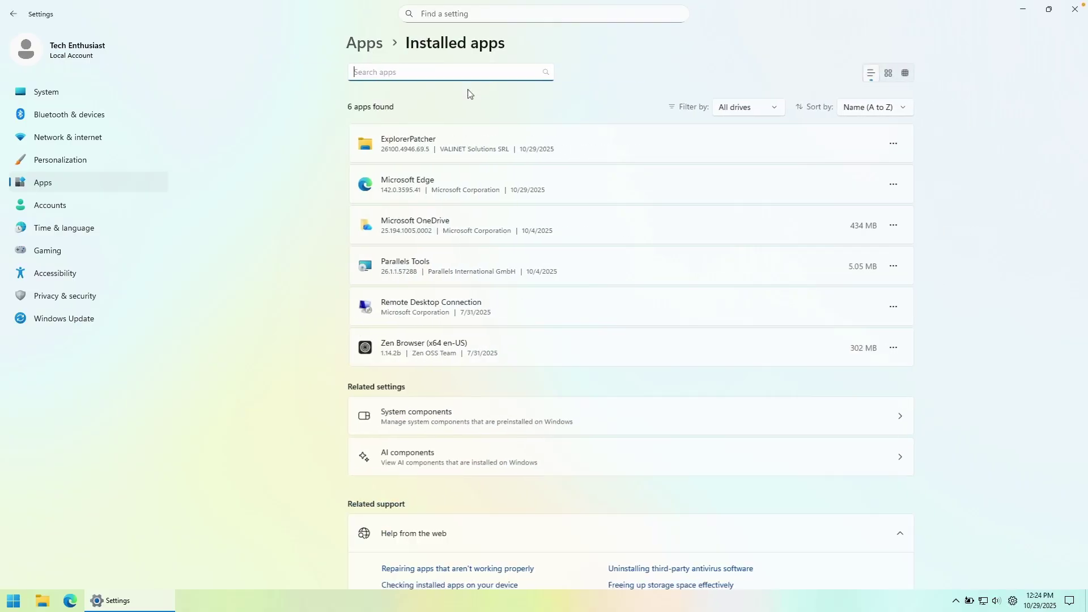
Step: Uninstall ExplorerPatcher, allowing ep_setup_arm64.exe to run past SmartScreen and confirming the removal
left_click(891, 348)
left_click(799, 391)
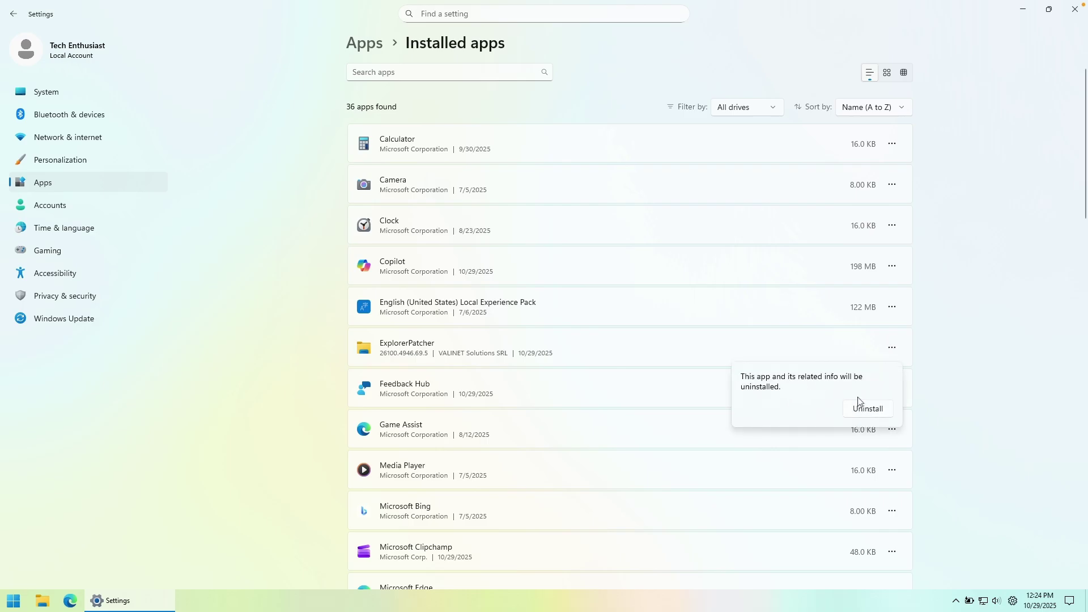
left_click(873, 411)
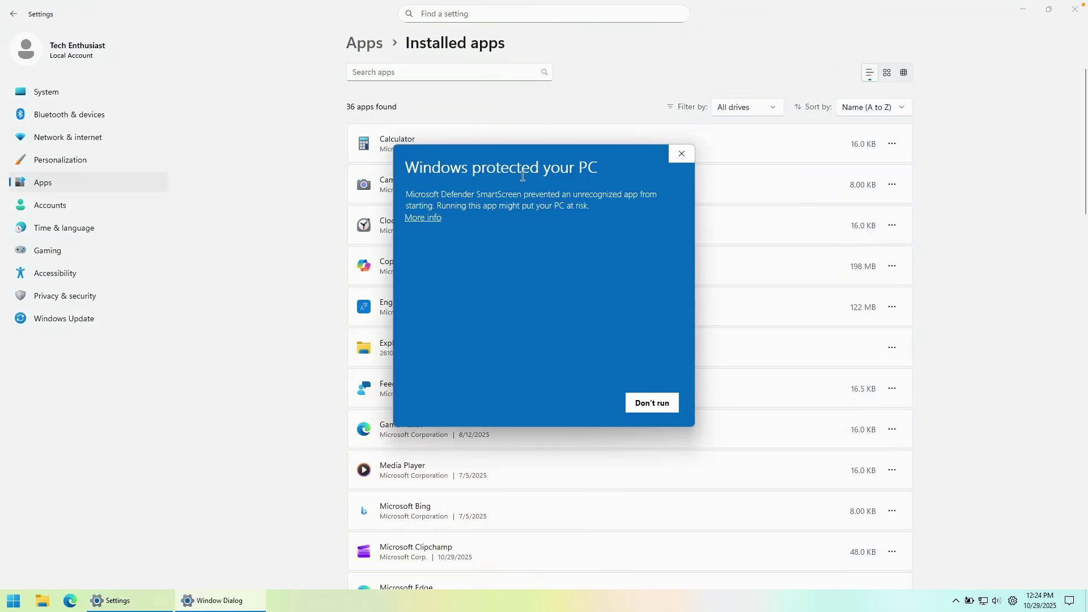
left_click(422, 218)
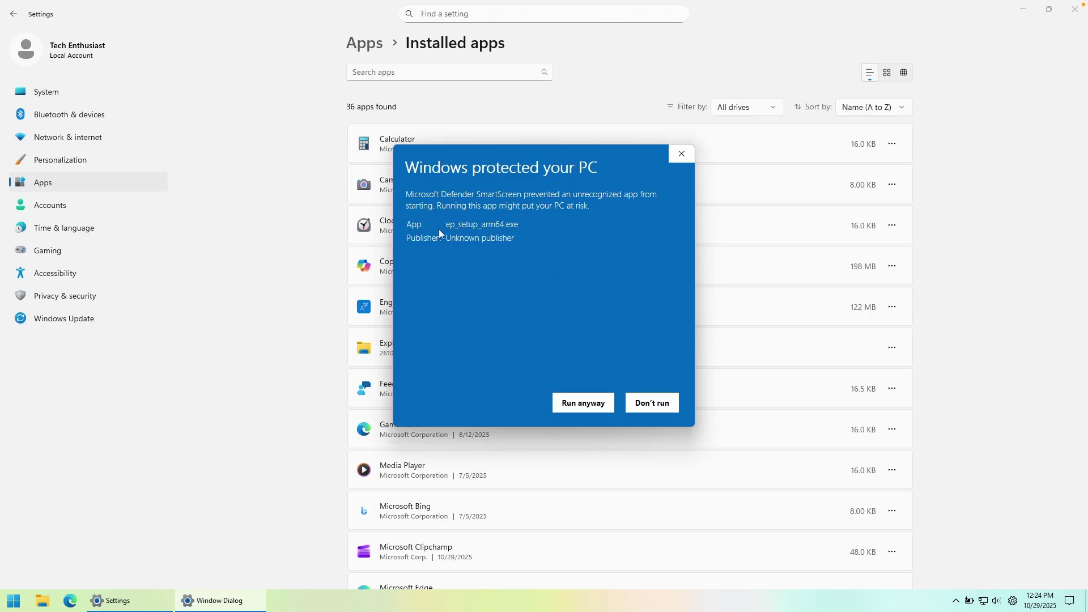
left_click(586, 403)
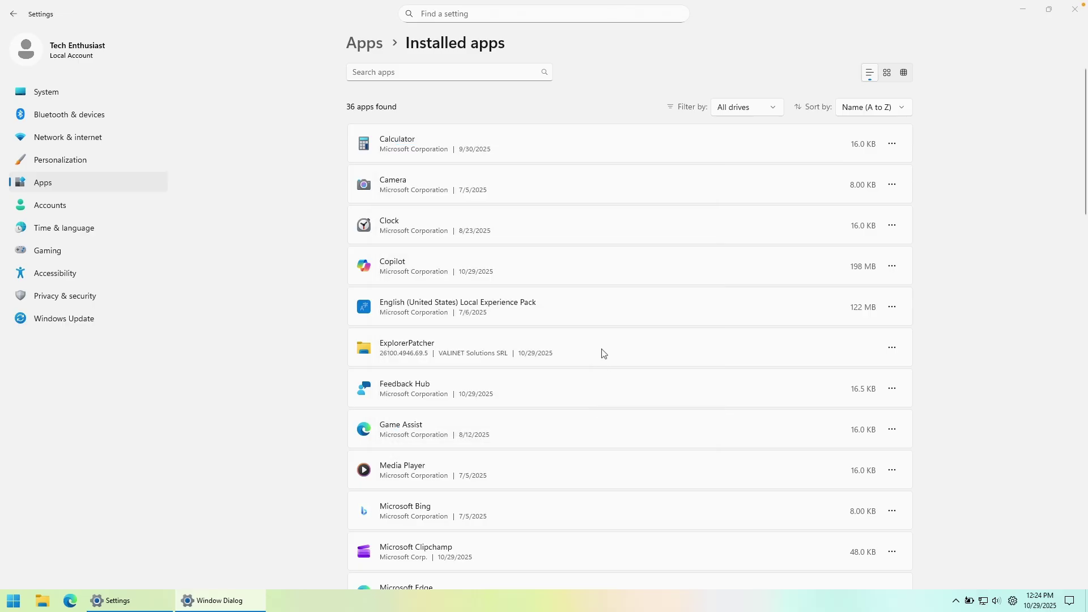
left_click(518, 396)
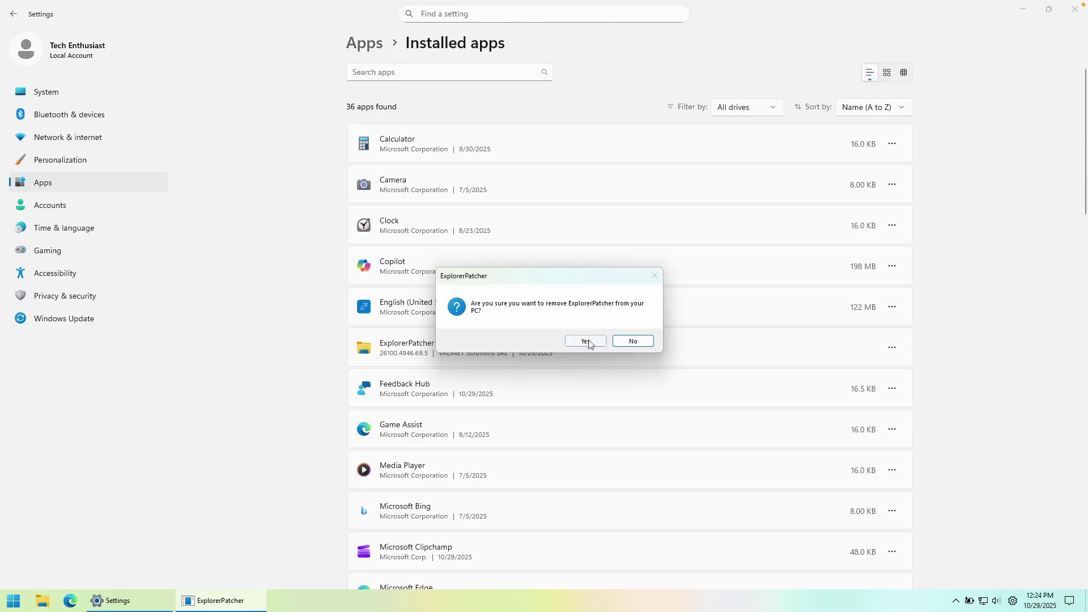
left_click(592, 339)
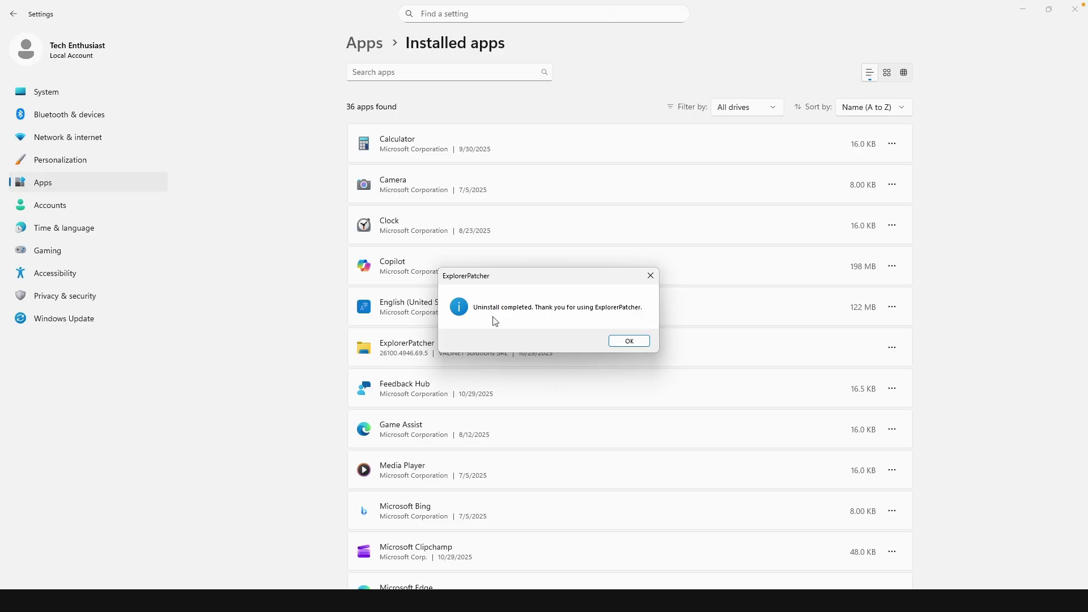
left_click(629, 340)
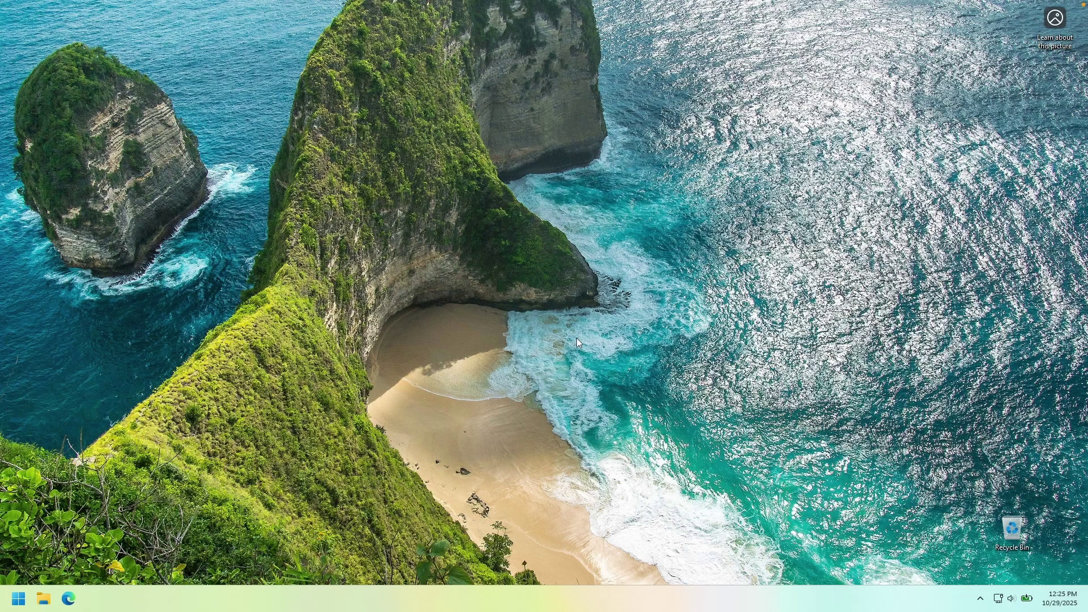